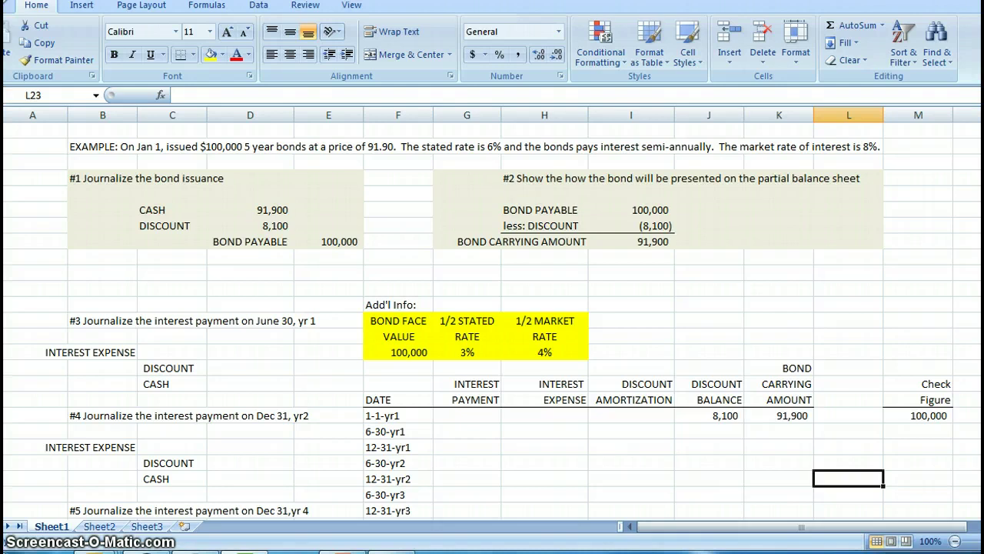
- Outline the amortization table area and review the bond example description
scroll(774, 238, down, 2)
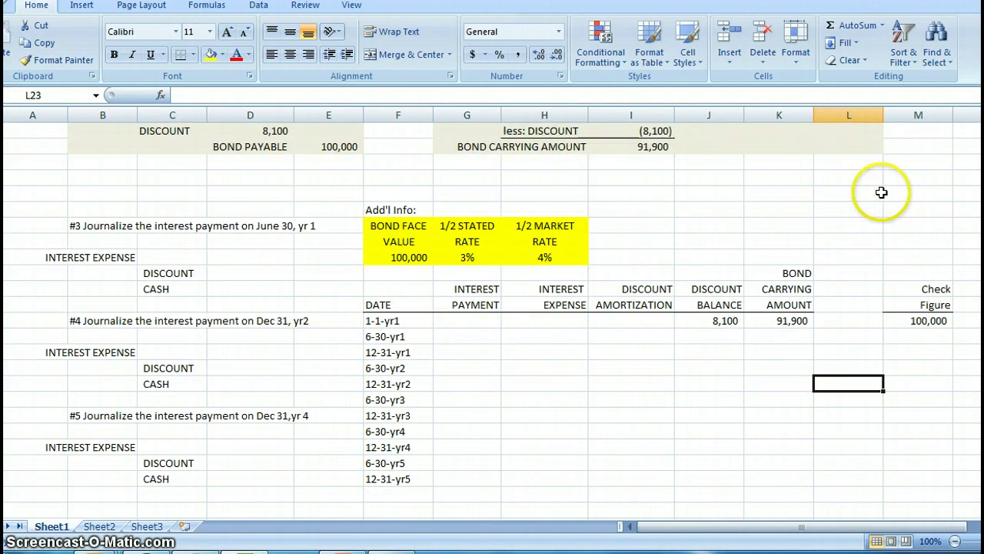
drag(398, 209, 937, 483)
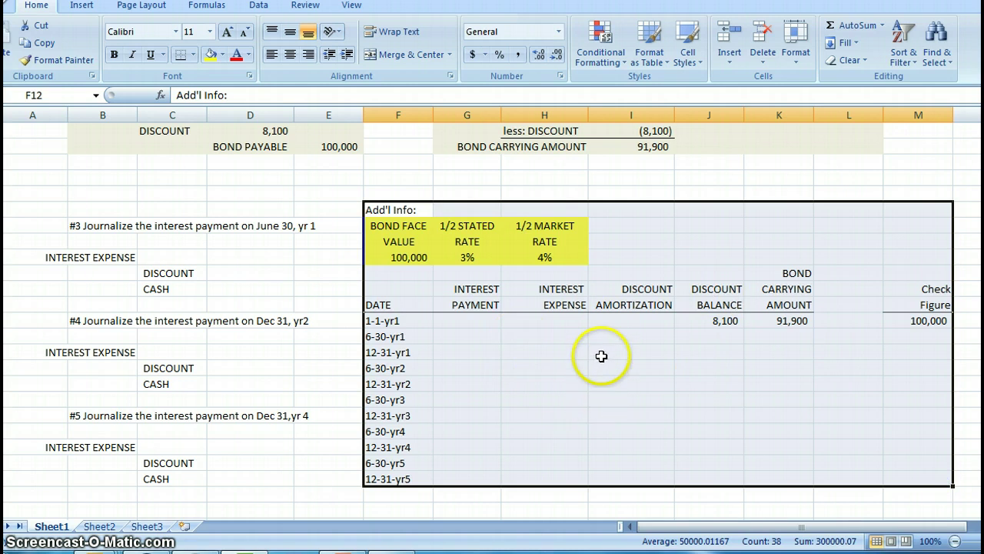
scroll(598, 356, up, 2)
click(454, 287)
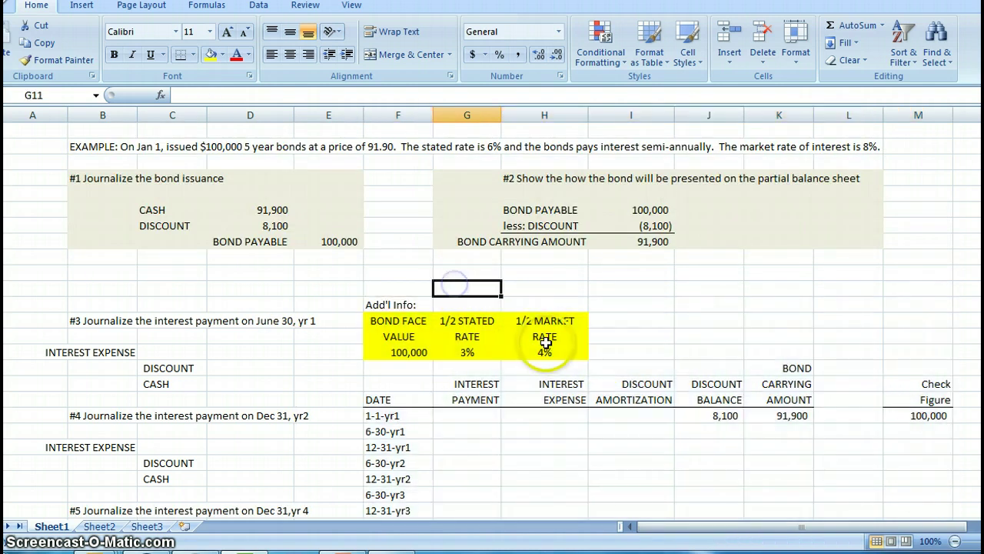
click(108, 148)
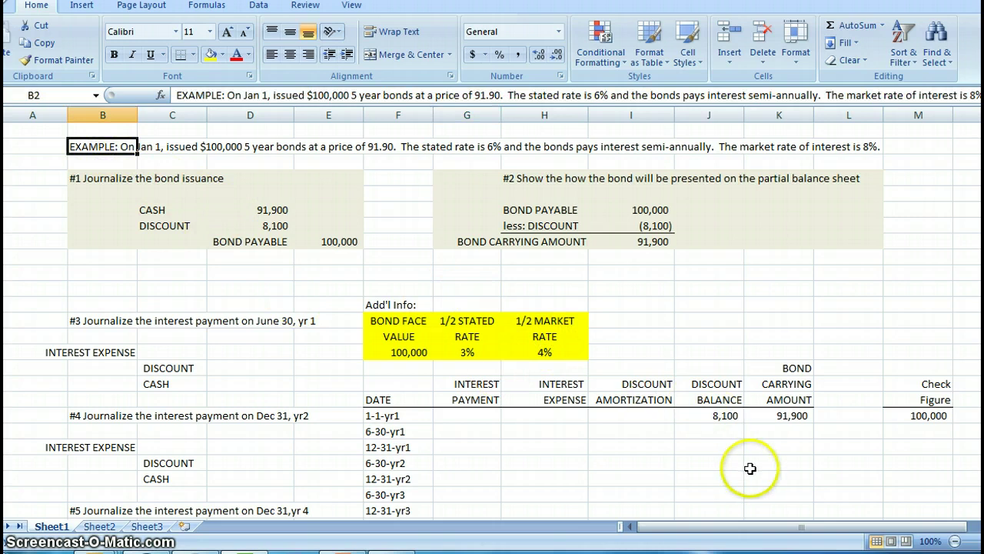
click(39, 134)
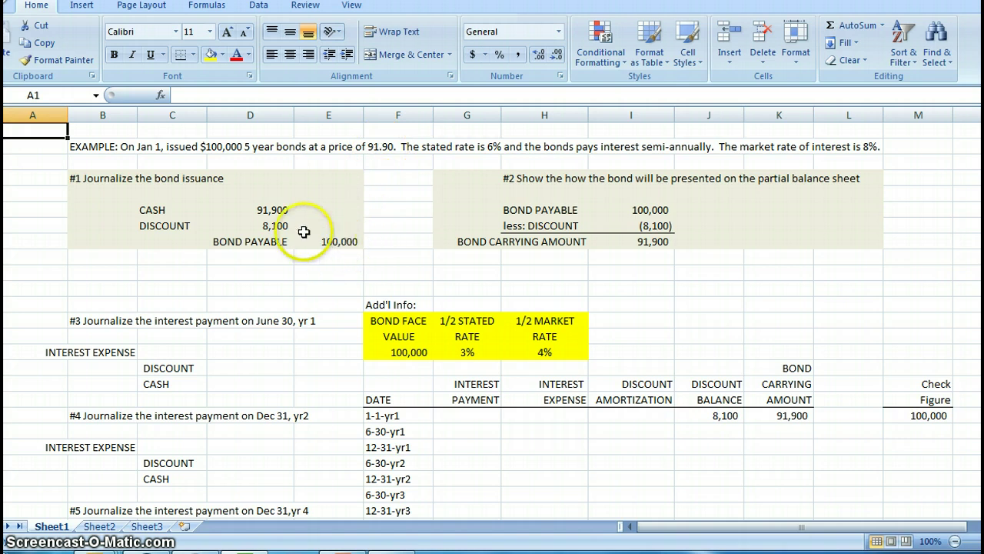
- Check the 91,900 cash, 100,000 bond payable and 8,100 discount amounts and the balance sheet
click(270, 209)
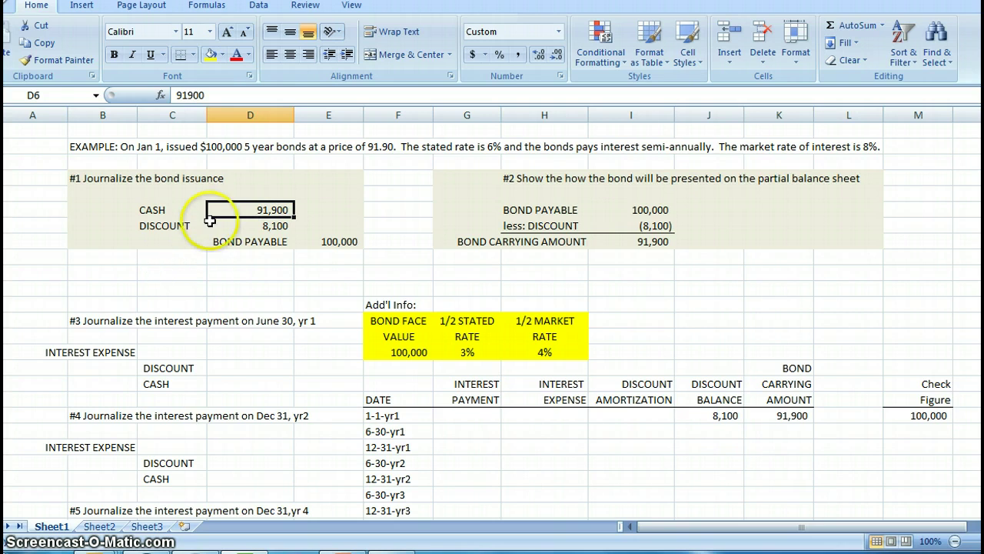
click(344, 243)
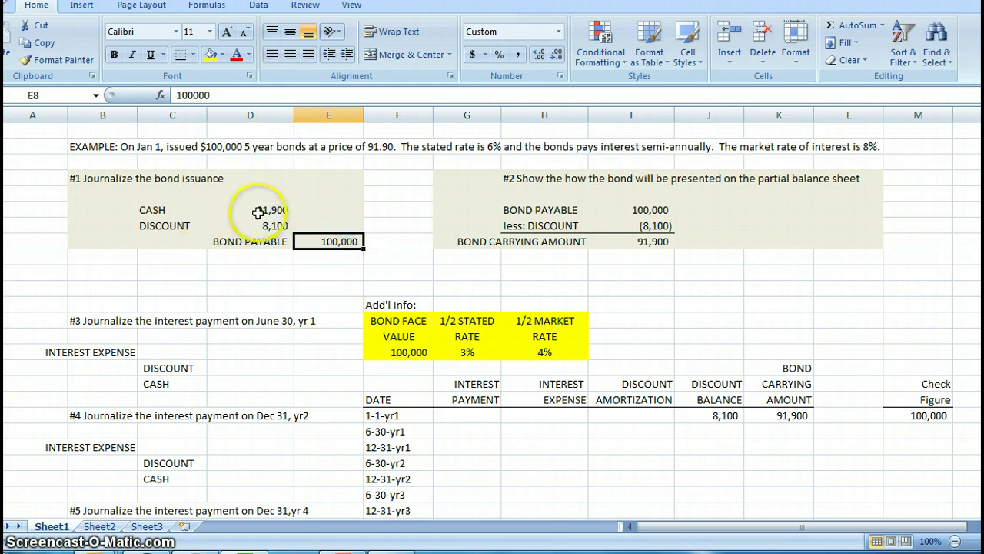
click(275, 226)
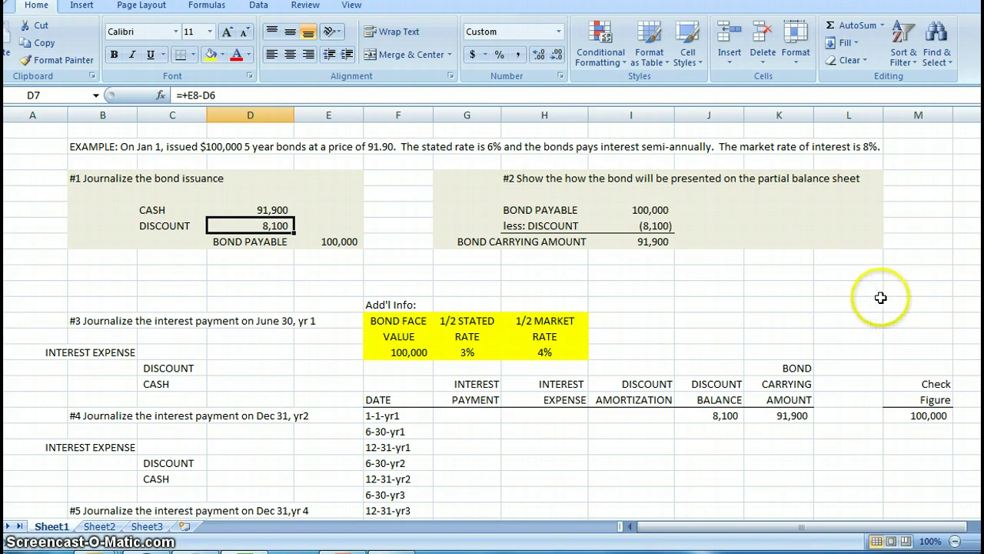
click(637, 209)
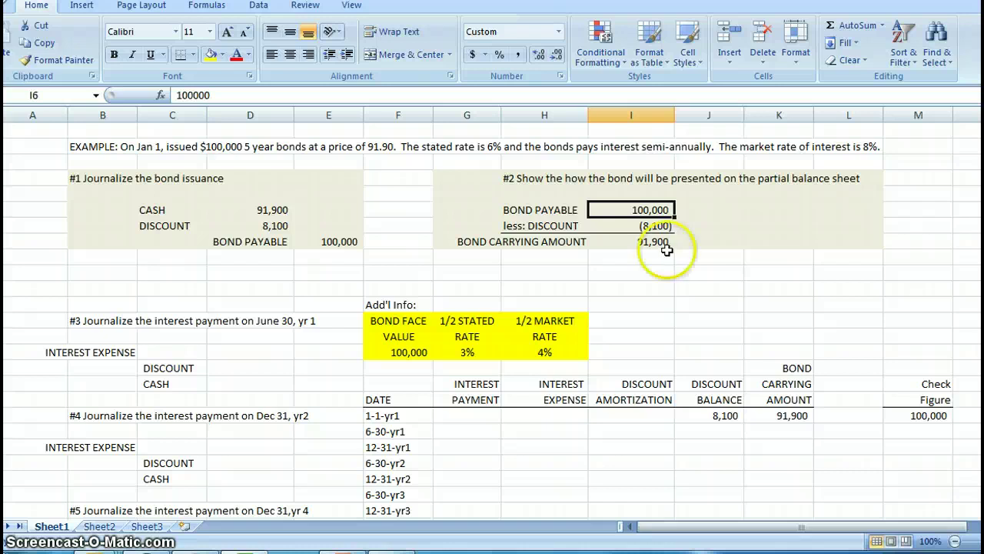
scroll(659, 252, down, 2)
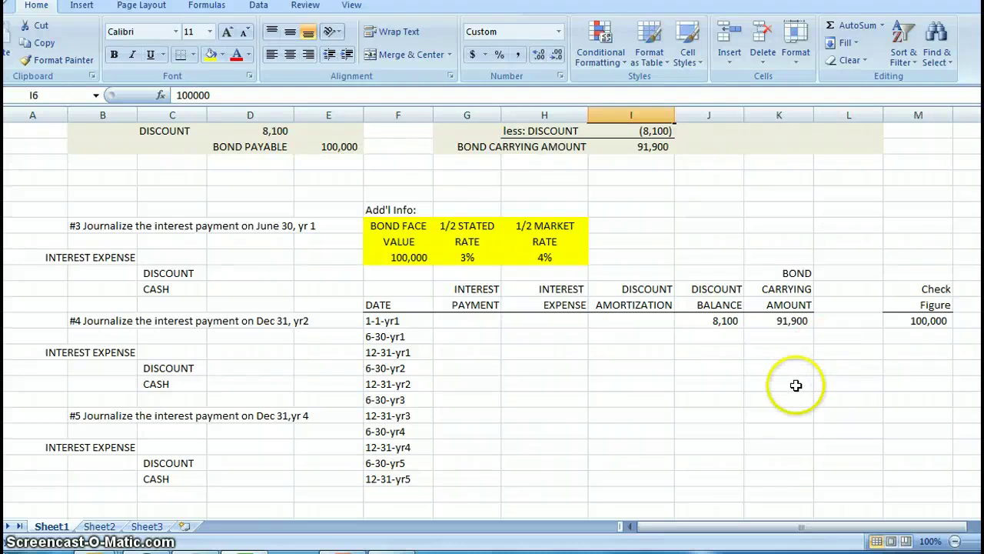
- Review the first 1-1-yr1 table row, including the formula behind the 8,100 discount balance
click(379, 321)
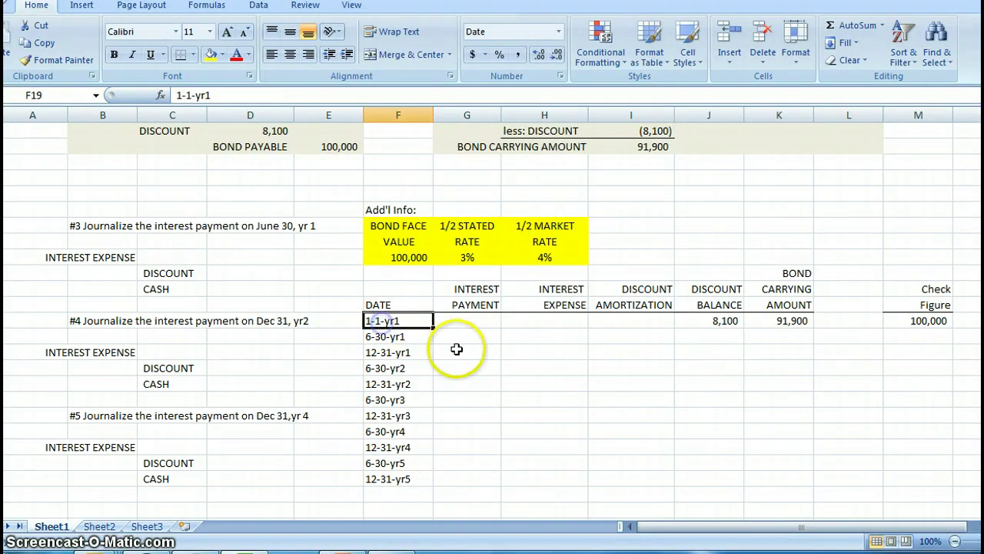
scroll(465, 331, up, 1)
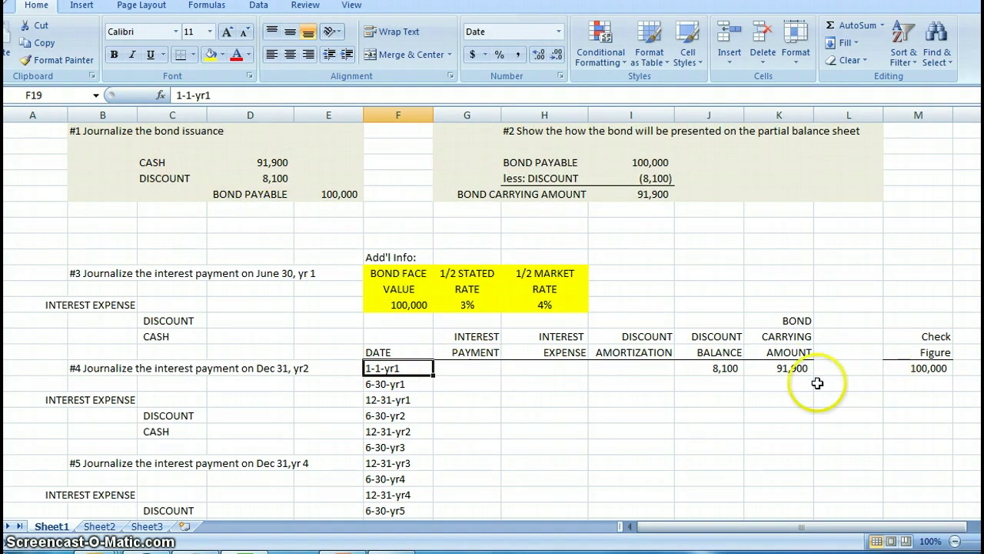
click(468, 367)
click(569, 371)
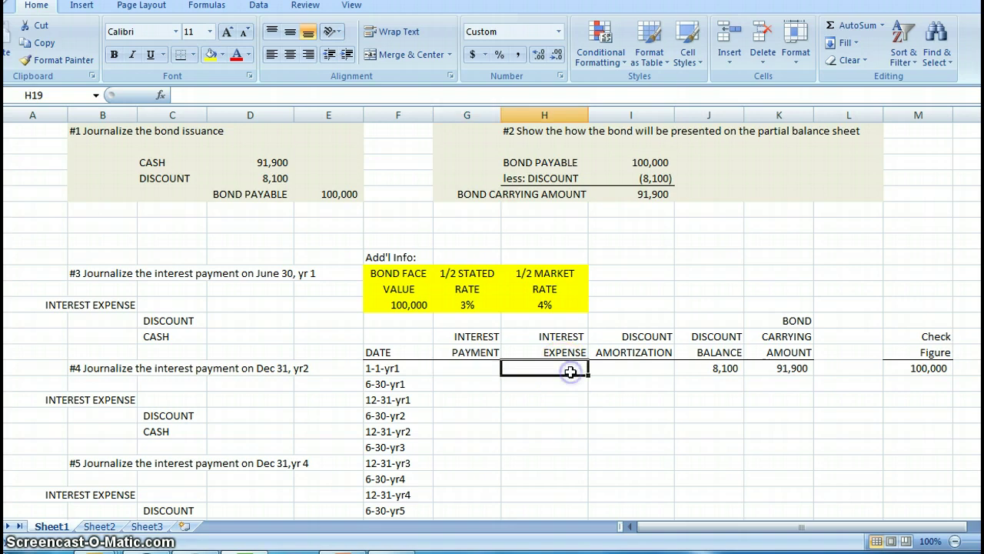
click(644, 368)
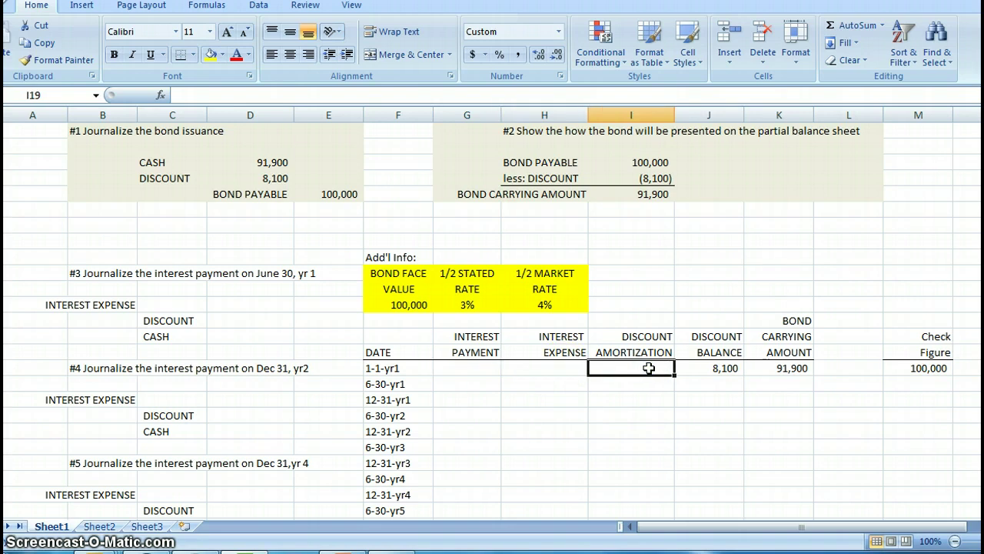
click(721, 369)
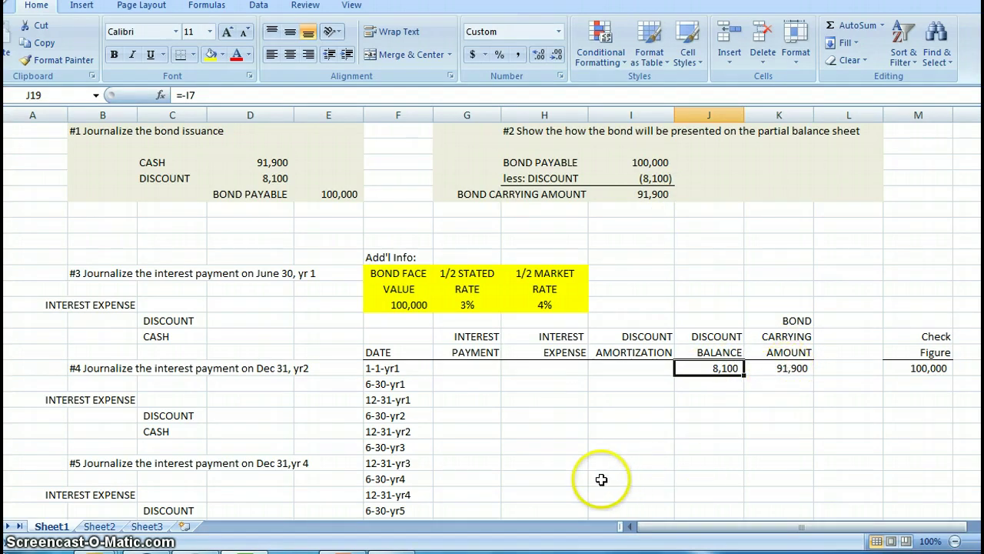
- Relate the 3% stated rate to the payment column and the 4% market rate to the expense column
click(477, 382)
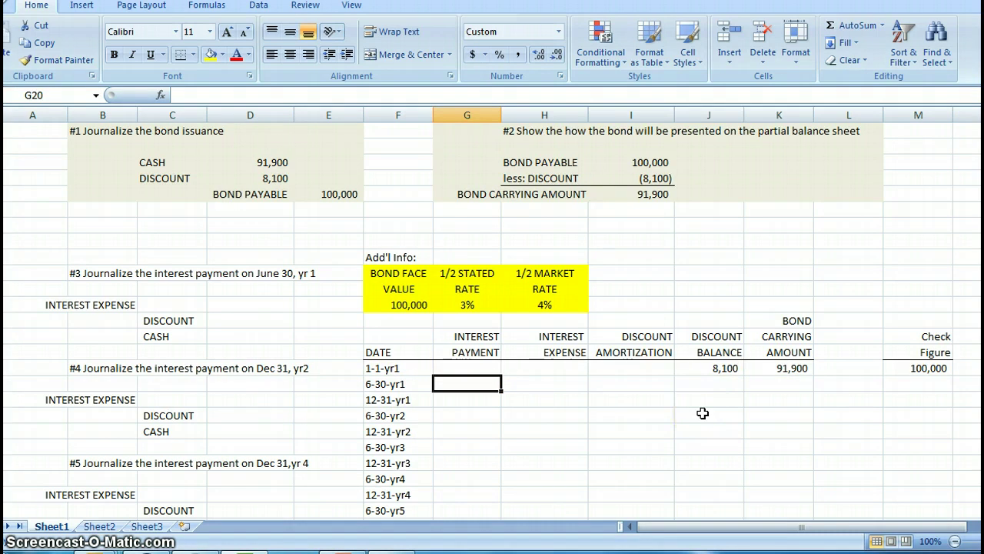
scroll(696, 406, up, 1)
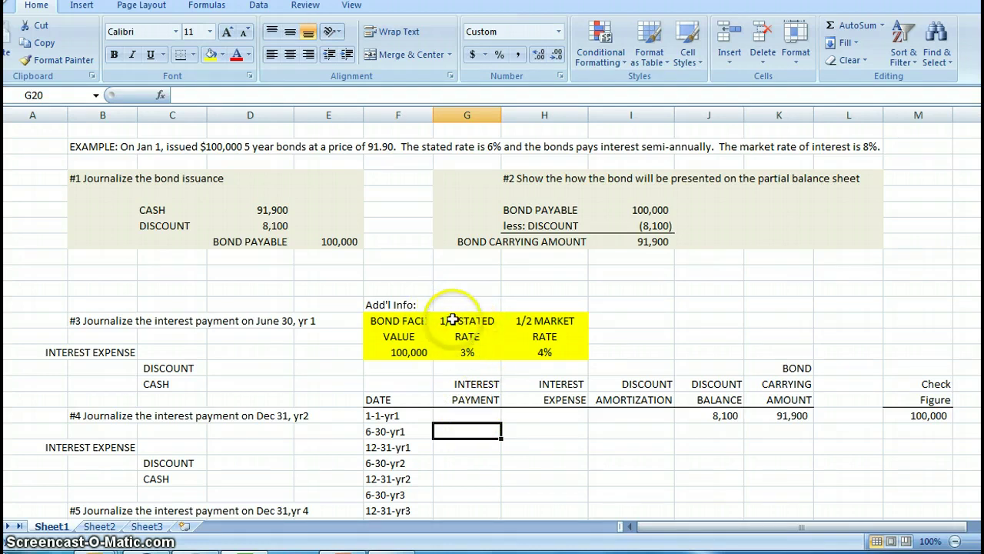
click(473, 353)
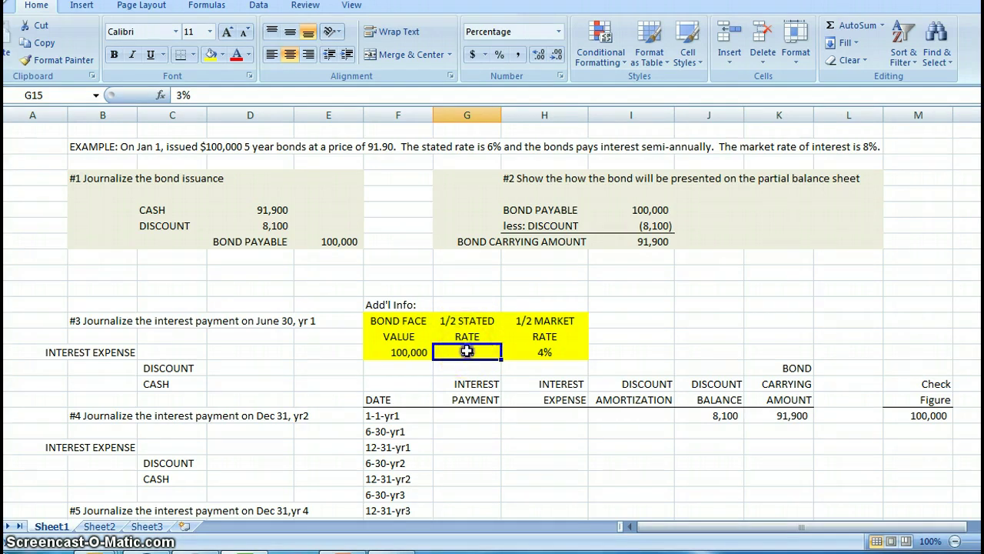
drag(470, 352, 466, 471)
click(466, 465)
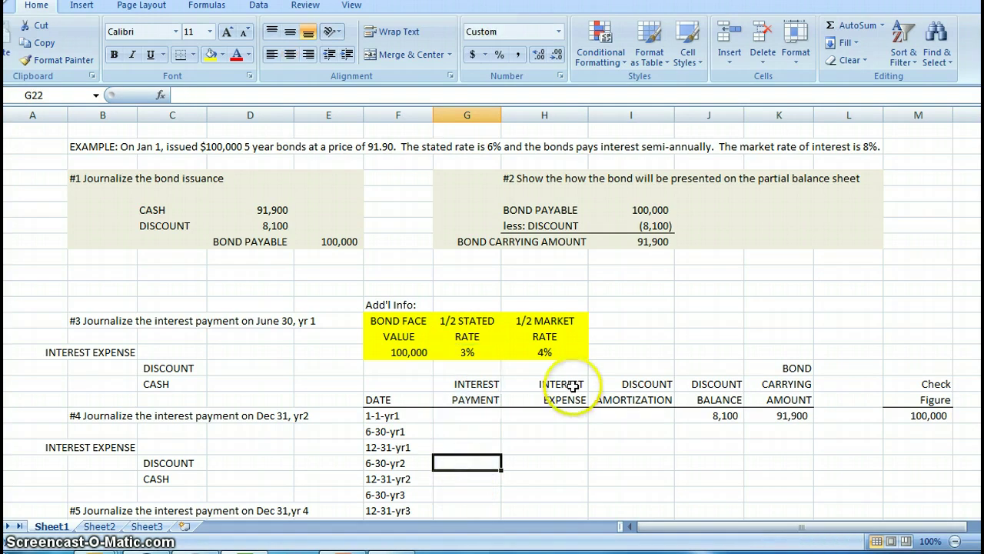
click(559, 429)
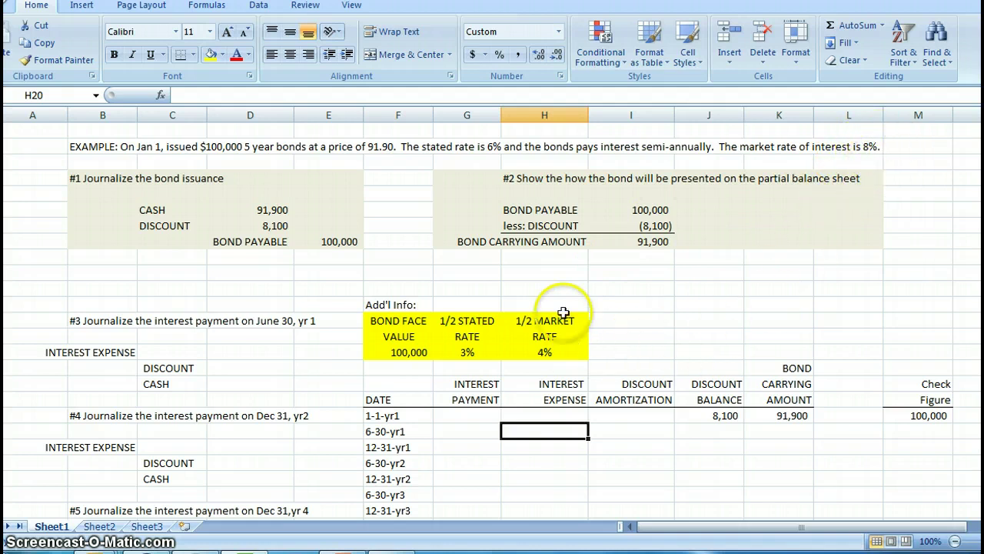
drag(545, 336, 543, 471)
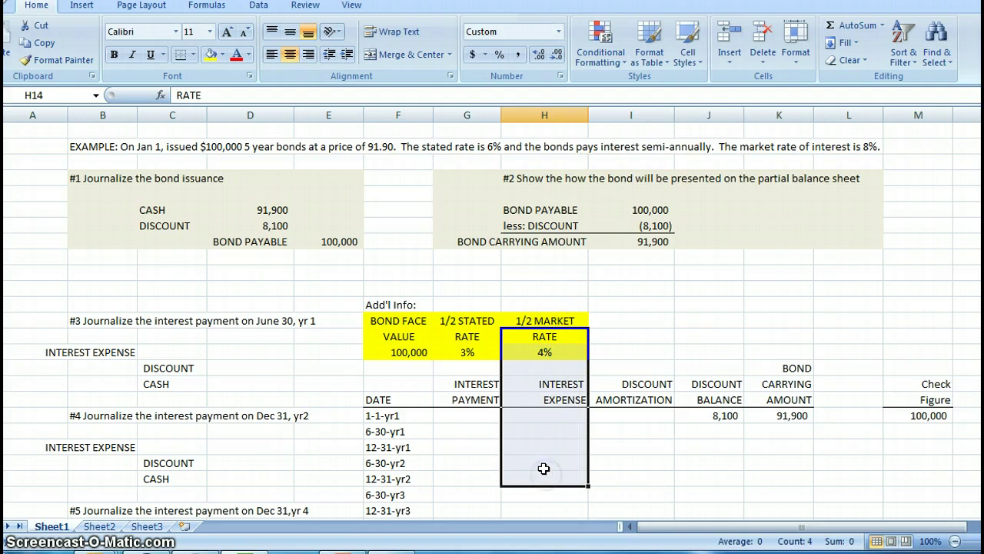
click(544, 352)
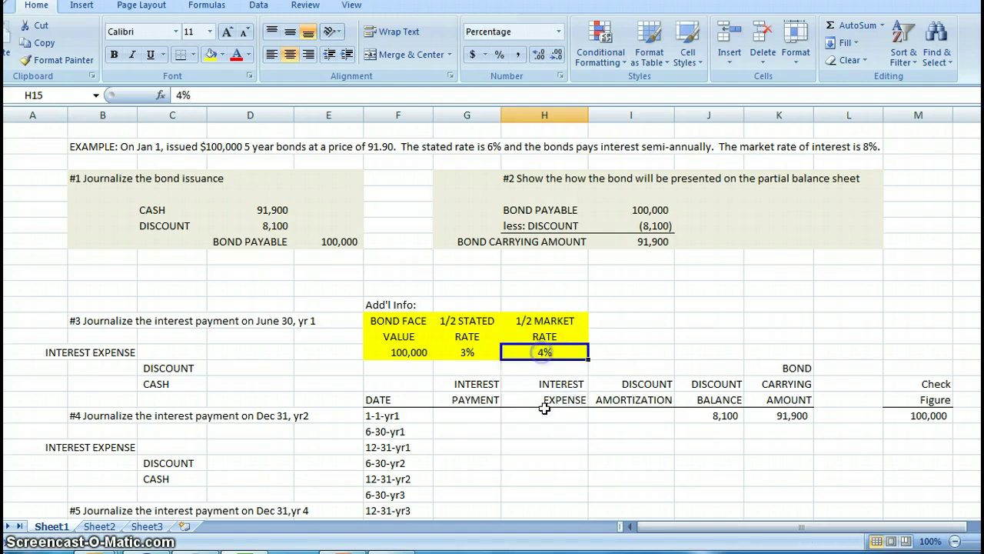
click(467, 431)
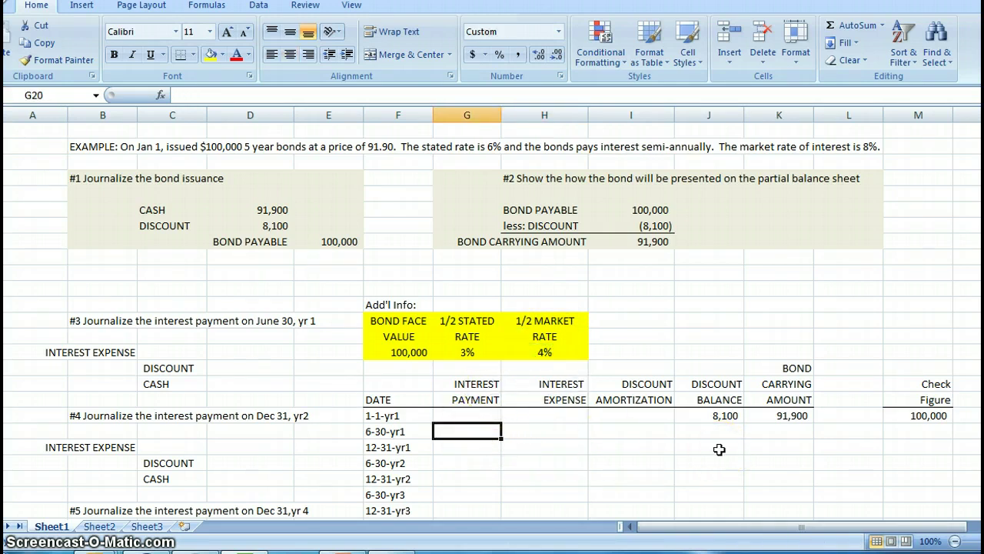
- Enter =+$G$15*$F$15 in G20 to get the 3,000 interest payment
text(+)
key(Up)
key(Up)
key(Up)
key(Up)
key(Up)
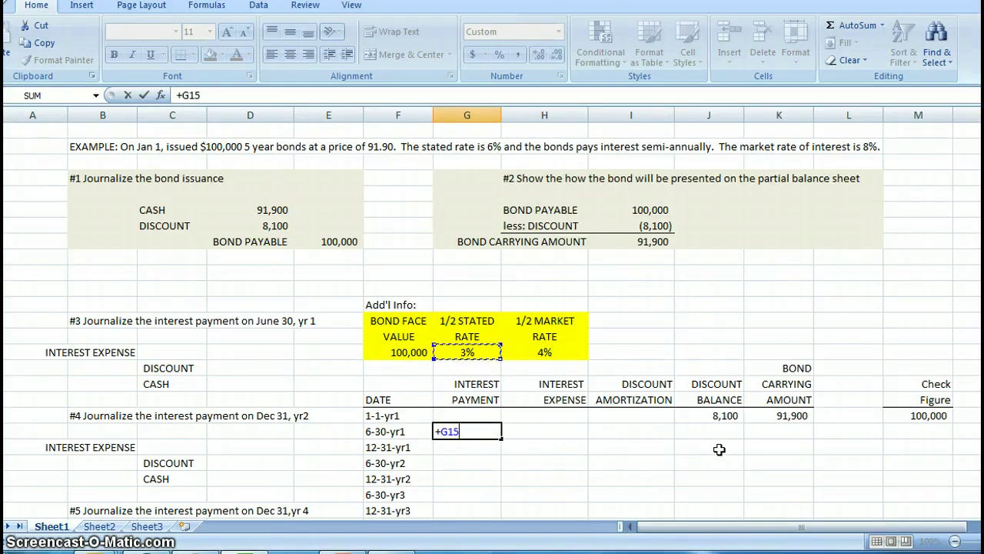
key(F4)
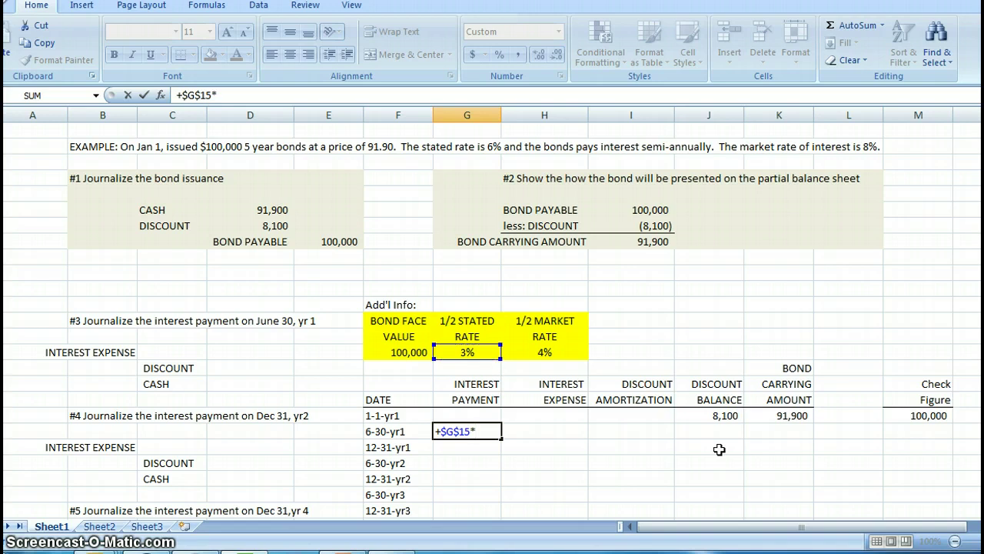
click(404, 352)
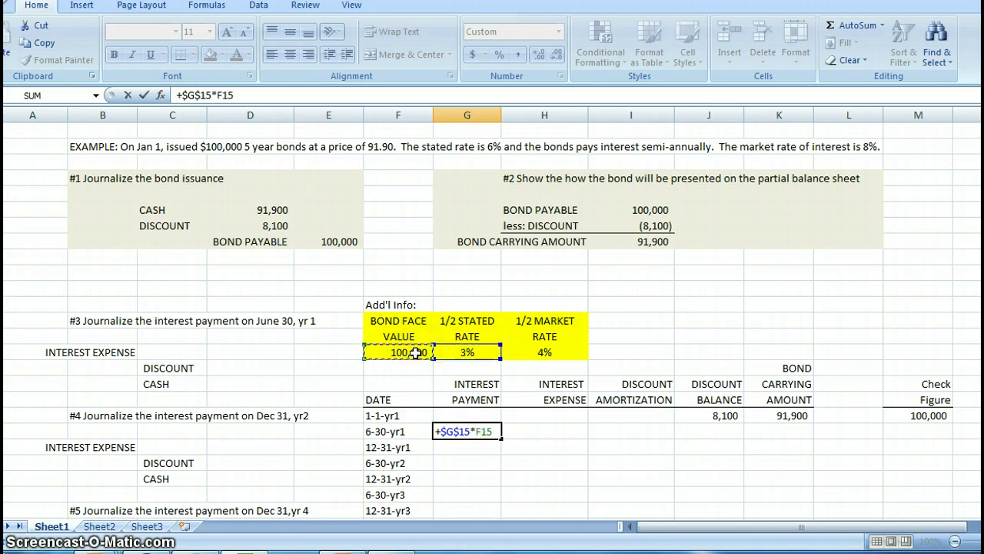
key(F4)
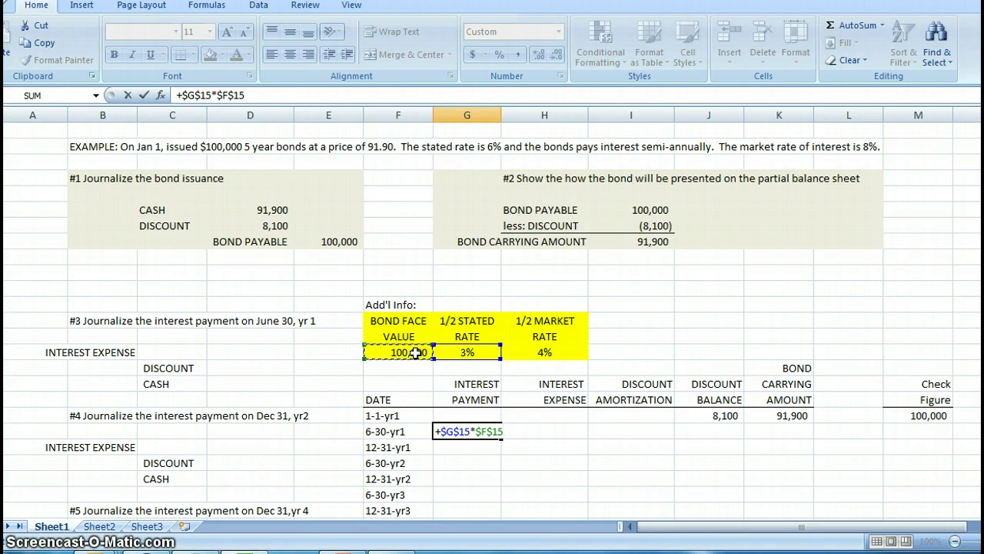
key(Return)
- Try moving the 3,000 payment to the 12-31-yr1 row, then undo it back to 6-30-yr1
key(Up)
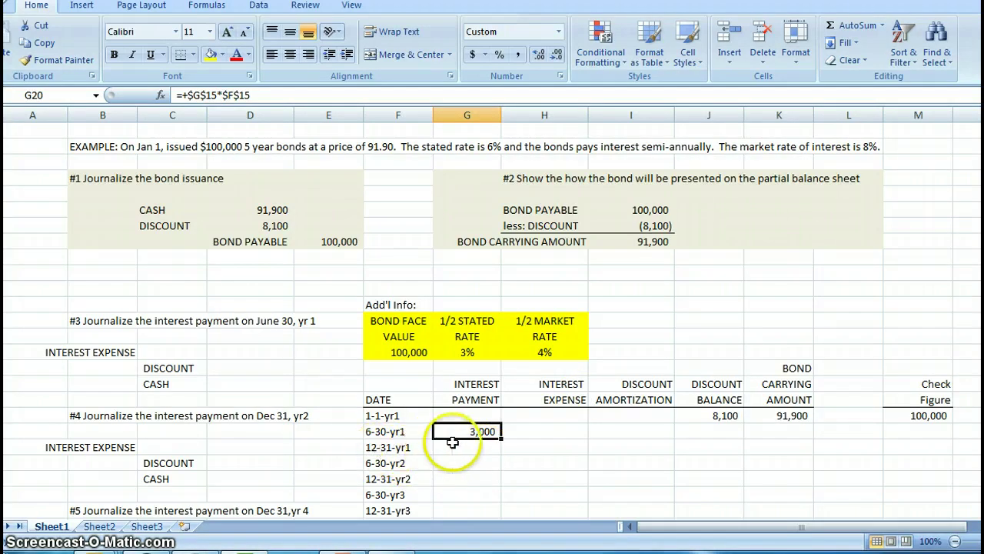
click(507, 445)
click(492, 436)
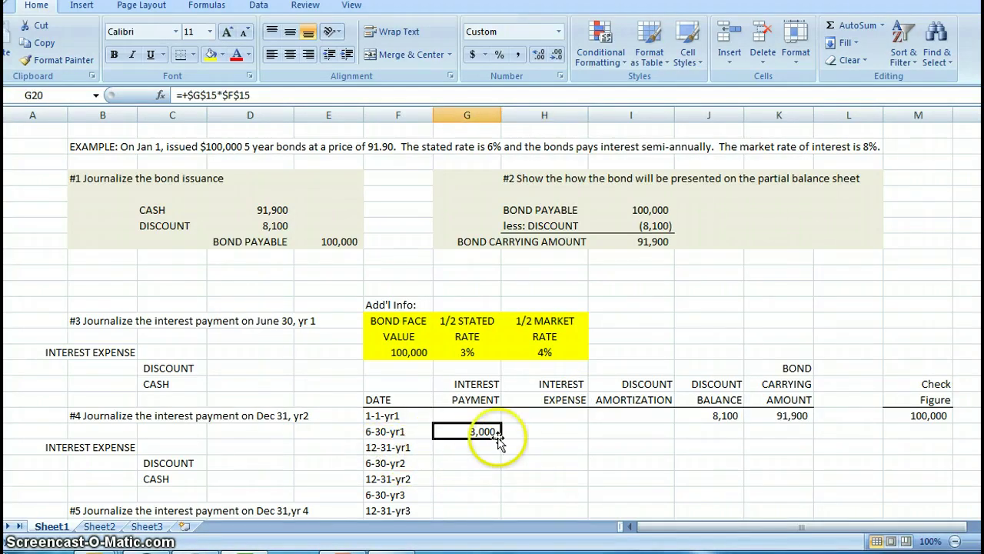
mouse_move(501, 444)
mouse_down()
mouse_move(512, 466)
mouse_move(498, 443)
mouse_up()
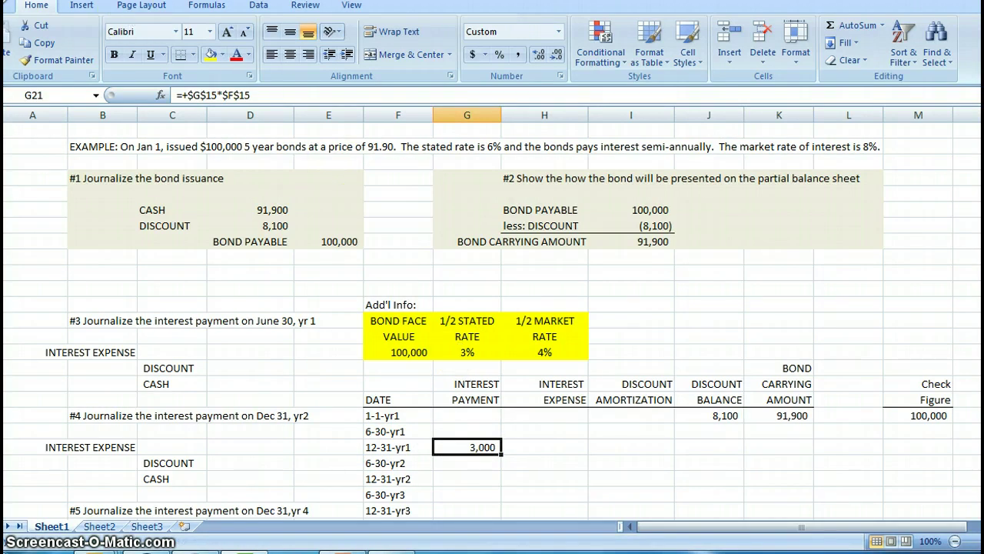
key(ctrl+z)
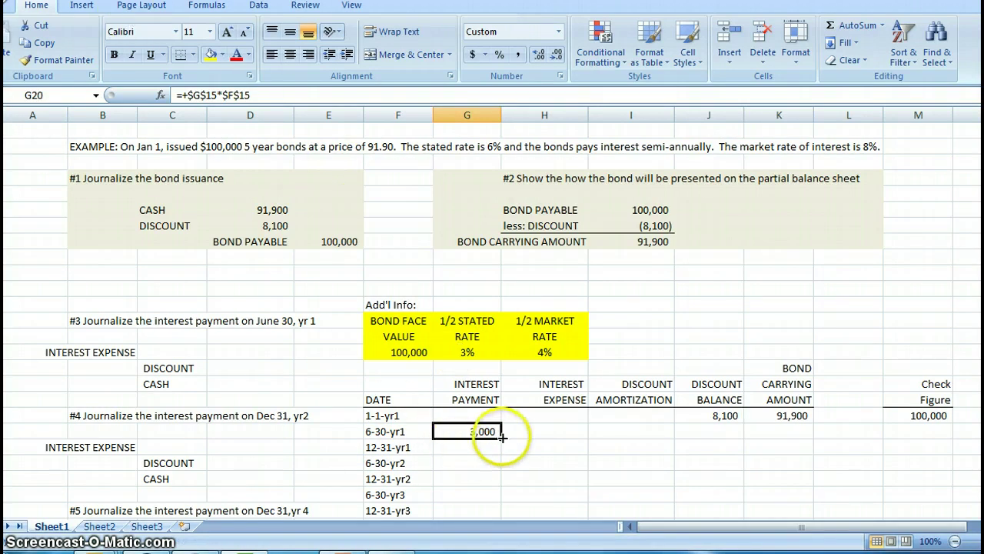
- Fill the 3,000 payment from G20 down to G29, through 12-31-yr5
drag(502, 438, 493, 484)
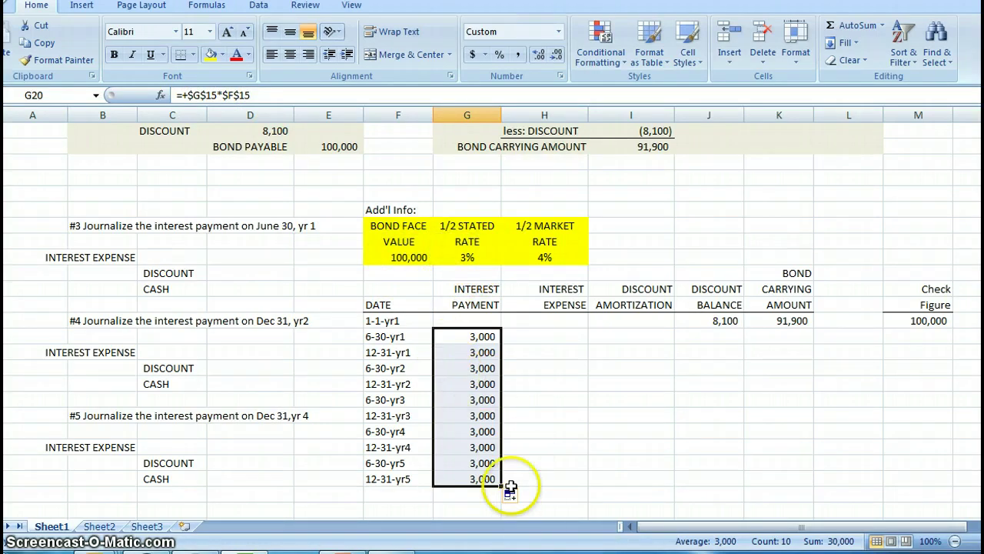
click(482, 339)
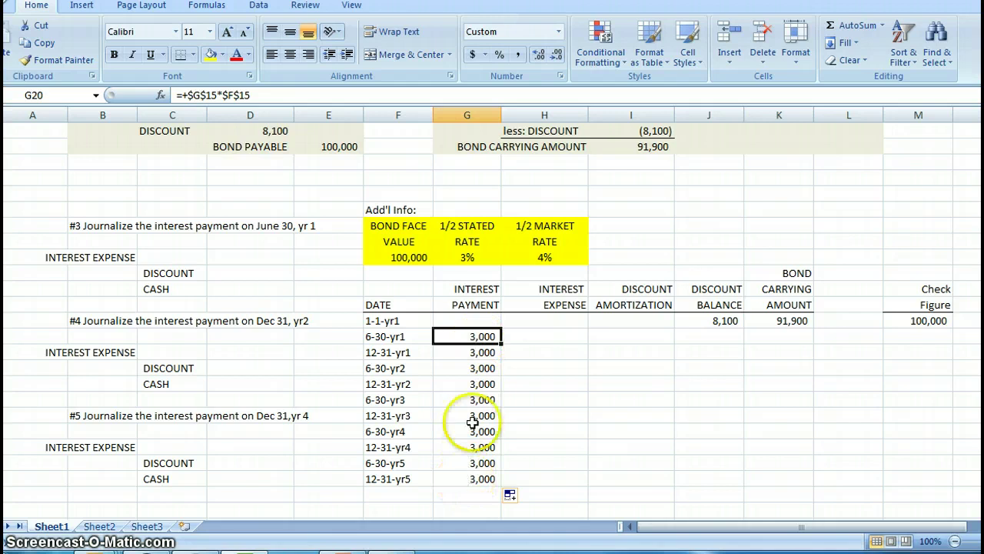
- Enter =+K19*$H$15 in H20, giving the 3,676 interest expense
click(538, 335)
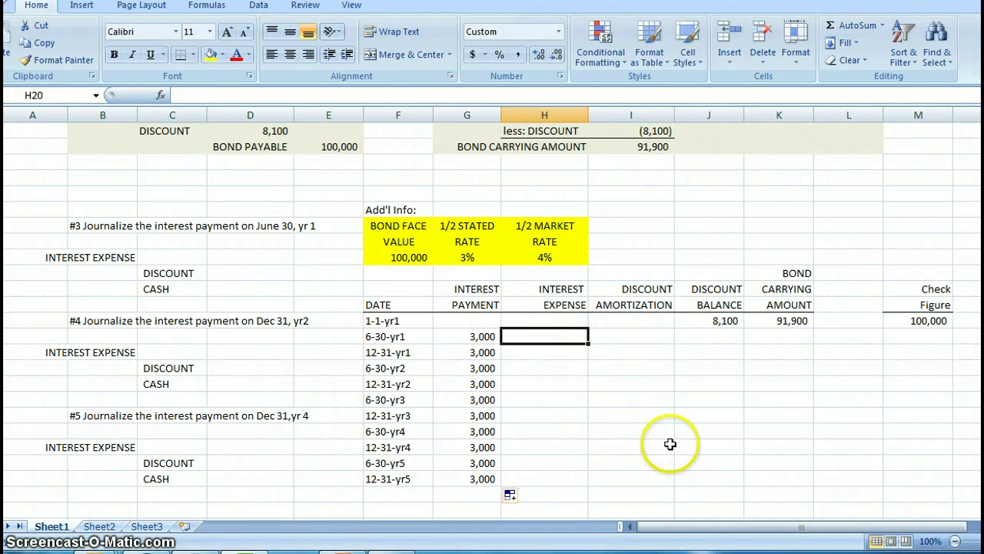
text(+)
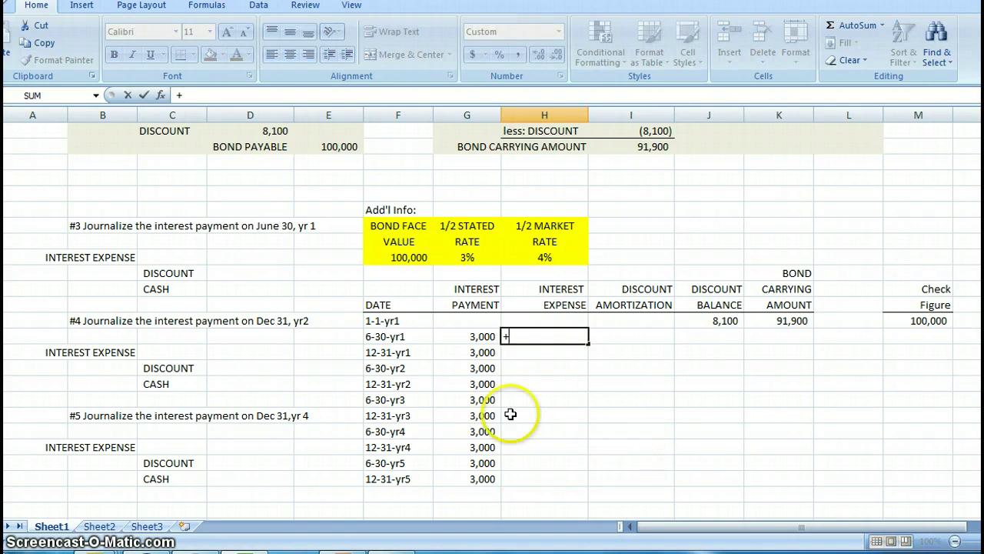
click(802, 320)
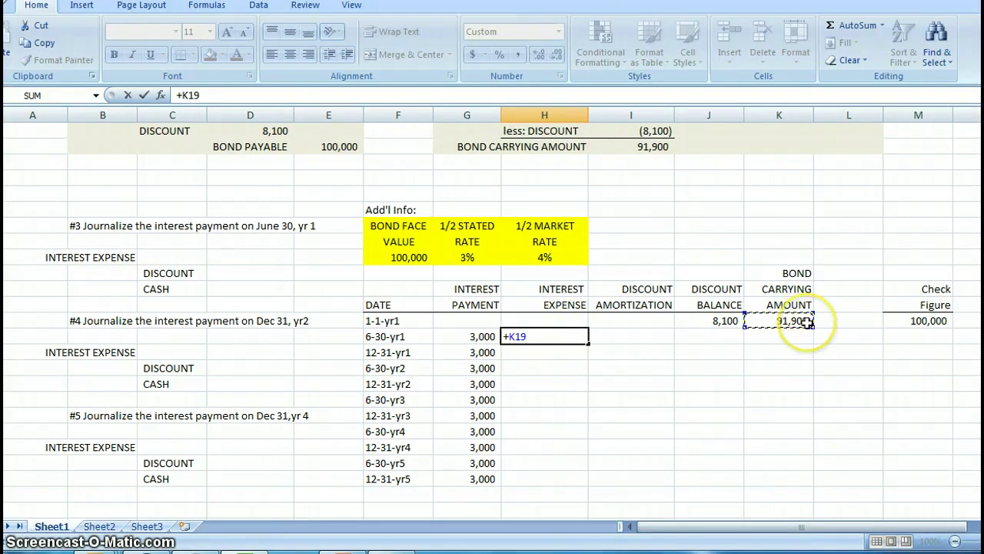
text(*)
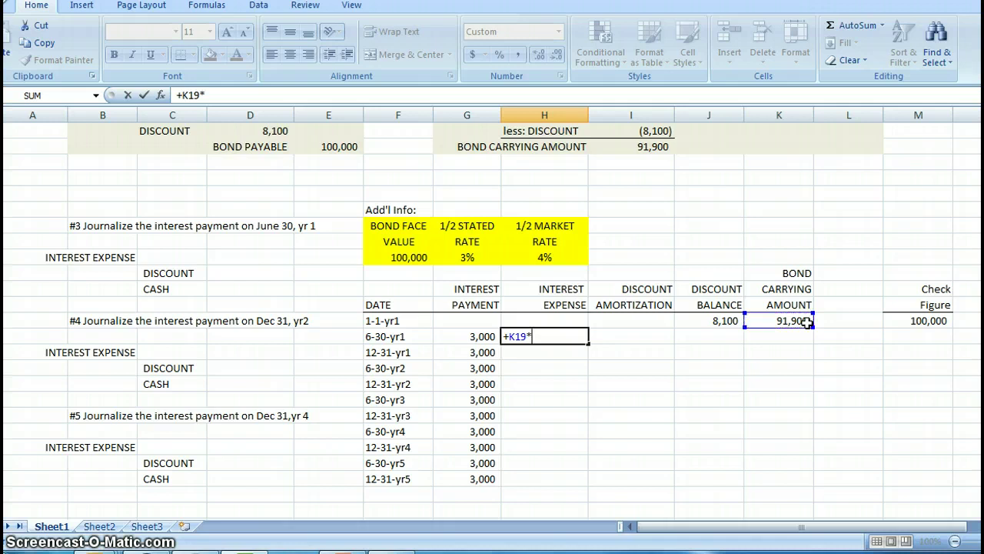
click(553, 258)
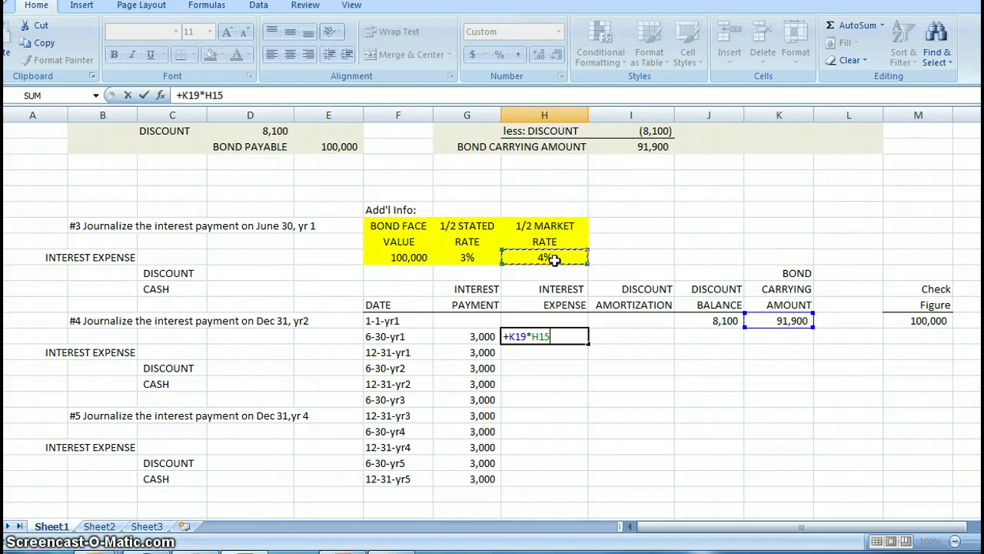
key(F4)
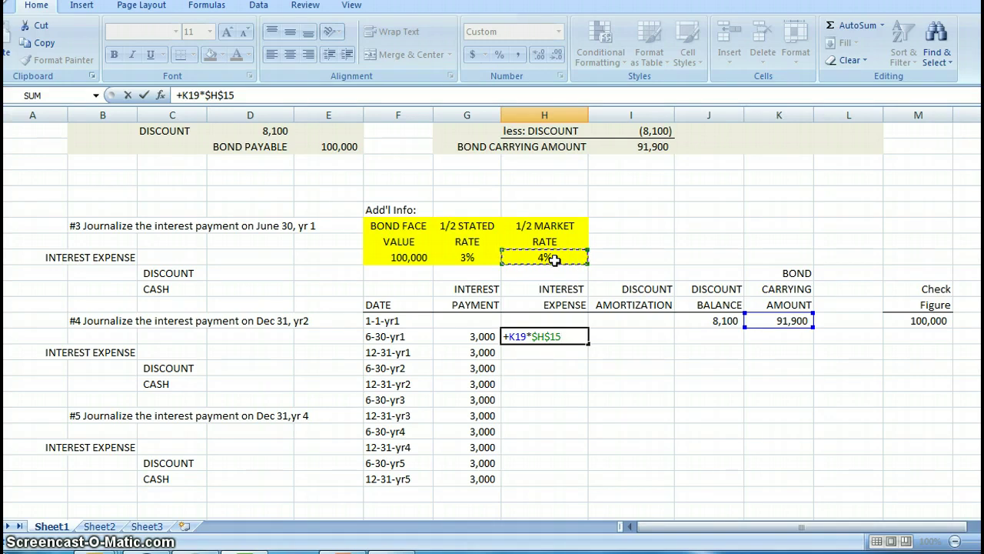
key(Return)
key(Up)
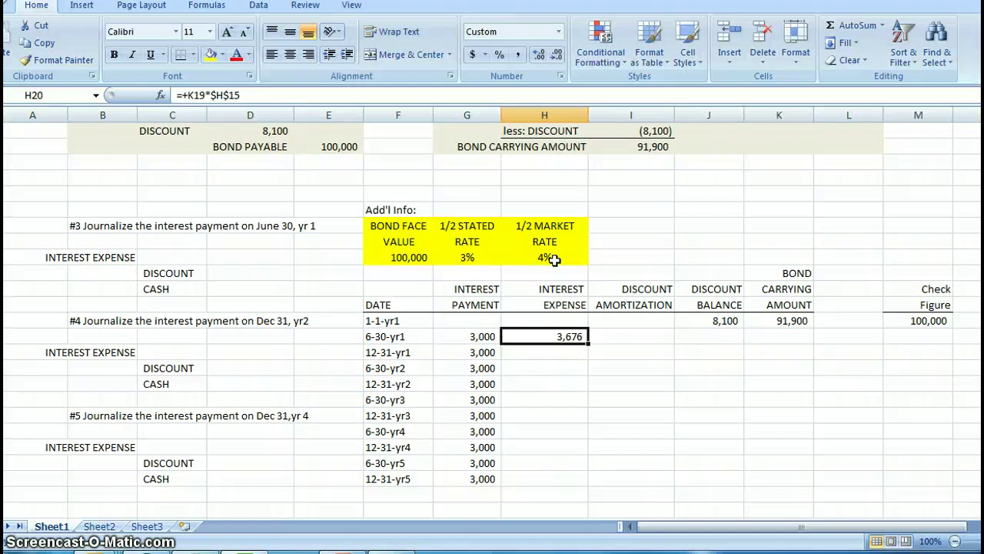
key(Right)
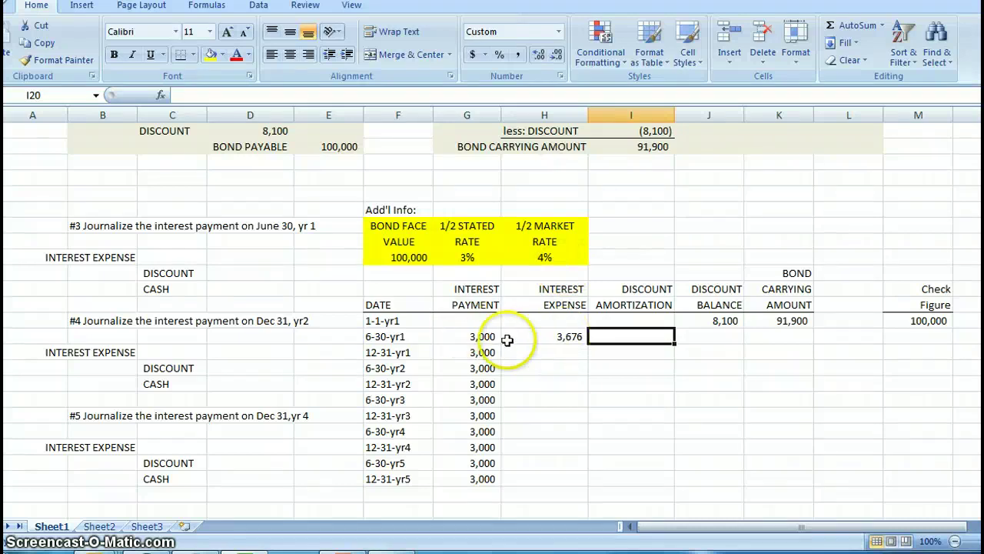
- Enter =+H20-G20 in I20 for the 676 discount amortization
text(+)
click(570, 336)
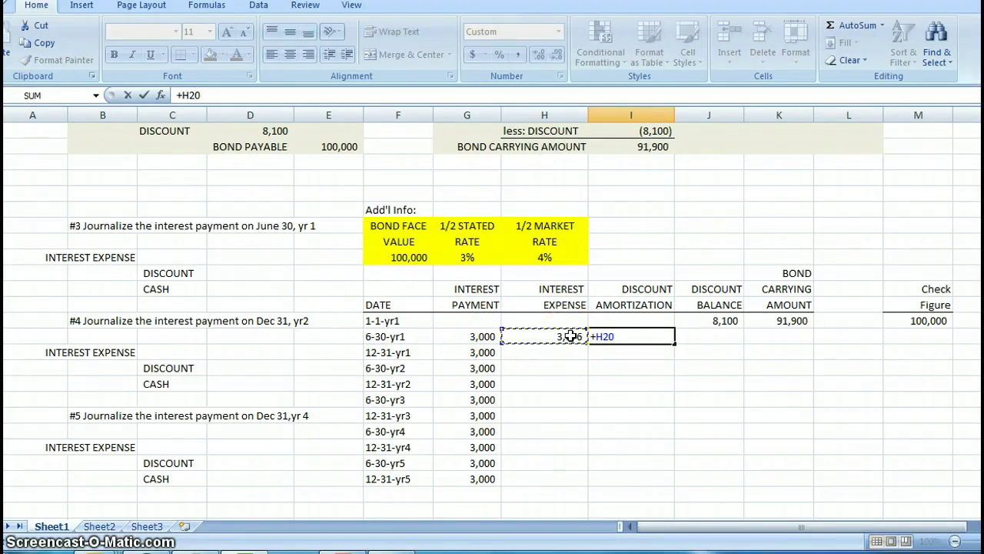
text(-)
key(Left)
key(Left)
key(Return)
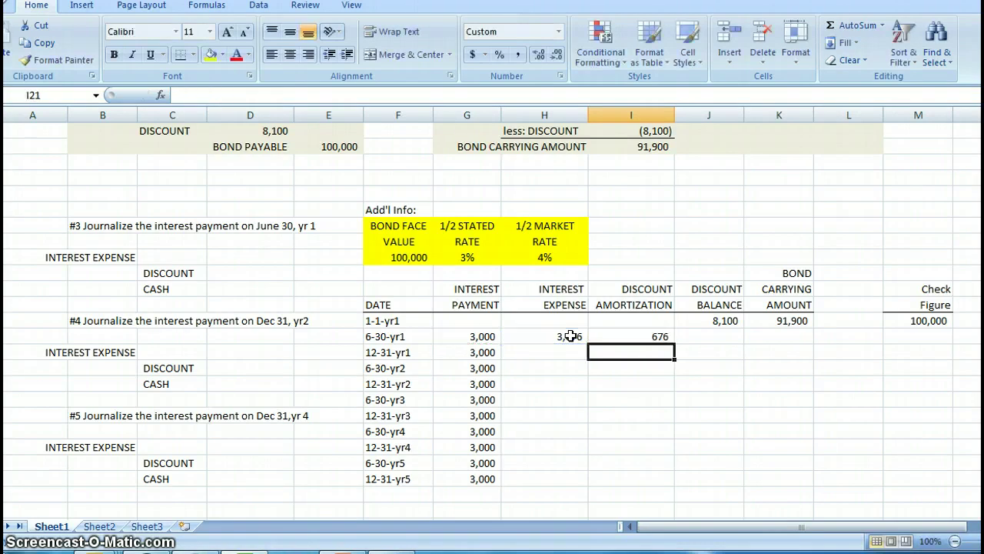
key(Up)
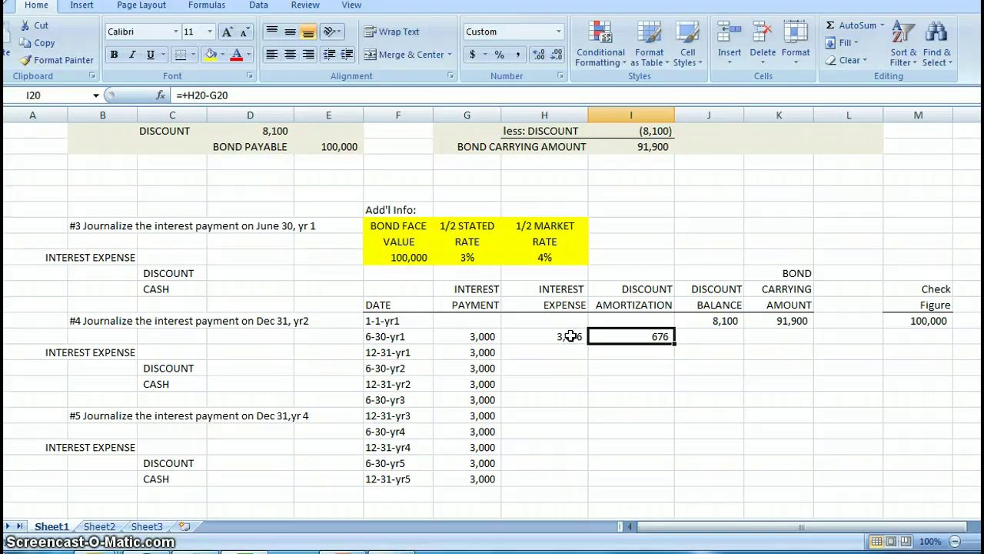
key(Right)
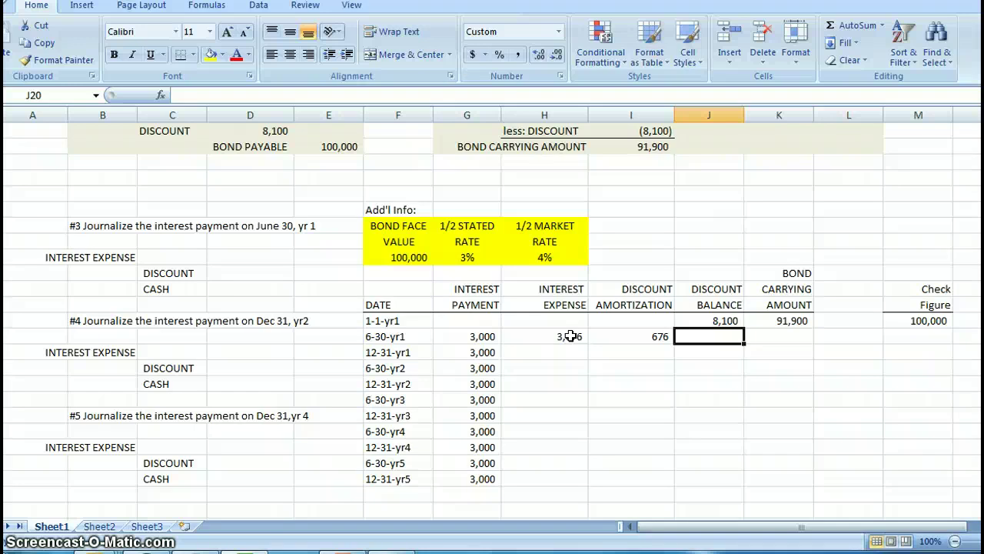
- Enter =+J19-I20 in J20, leaving a 7,424 discount balance
text(+)
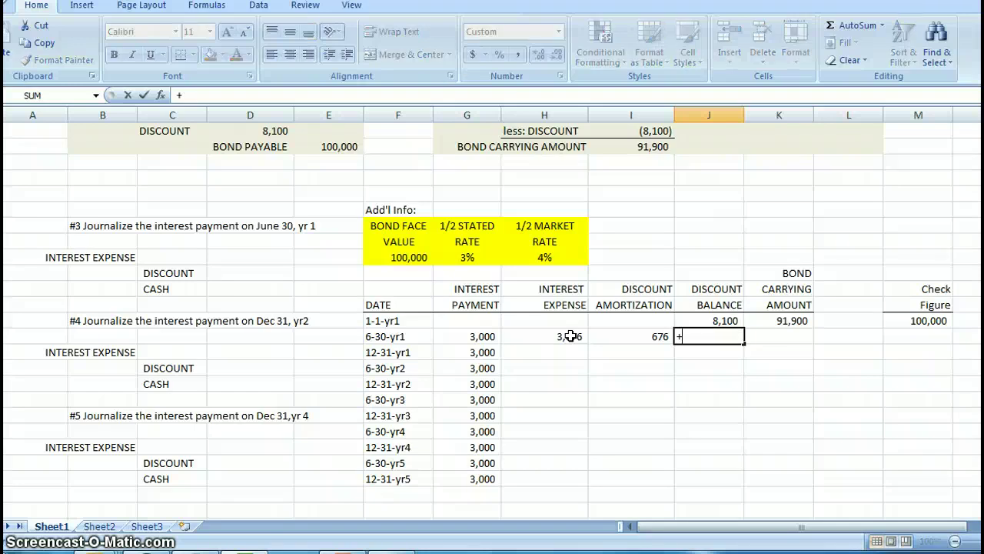
key(Up)
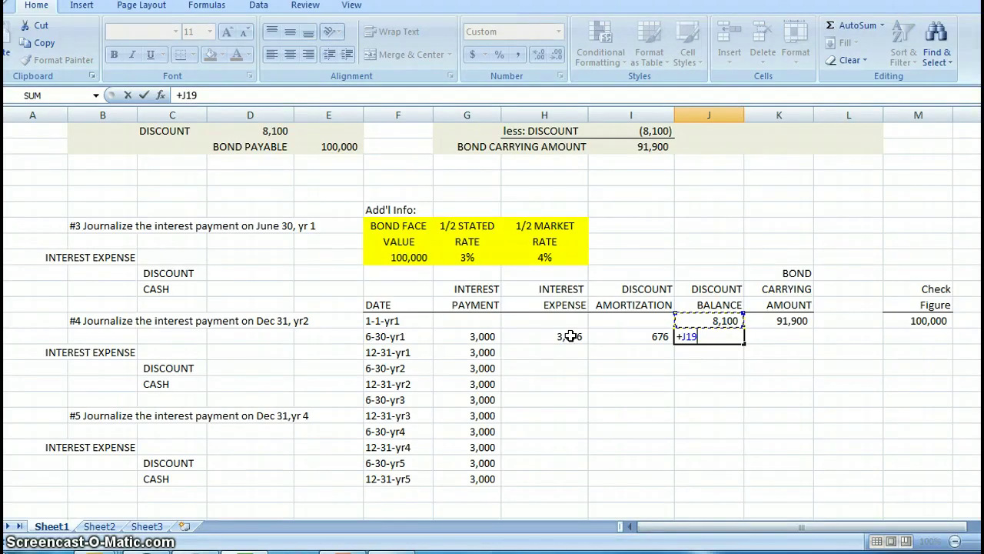
text(-)
key(Left)
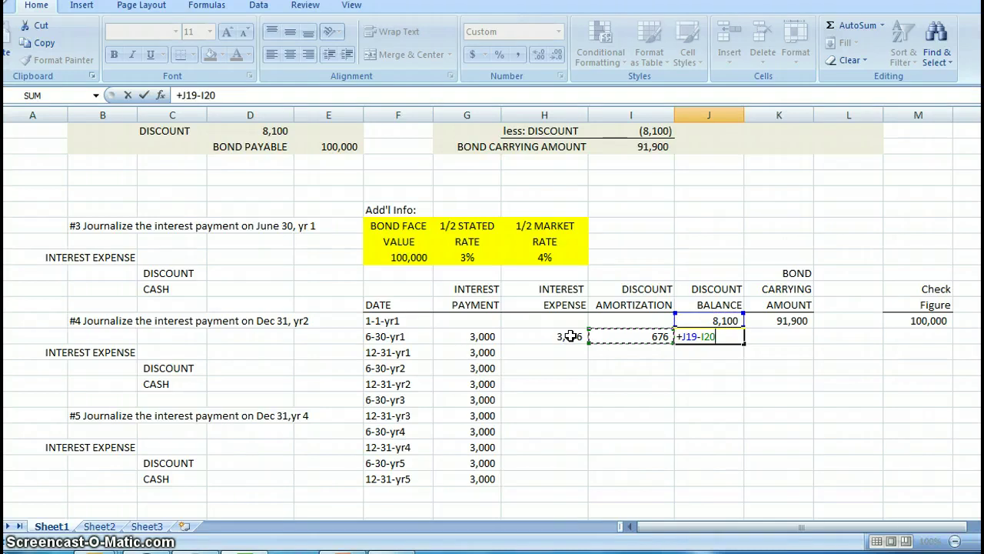
key(Return)
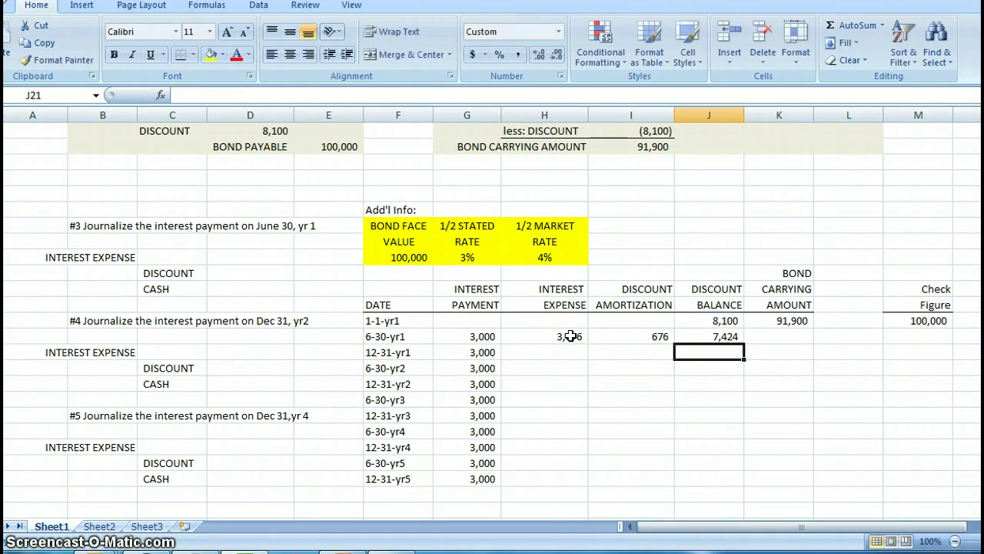
key(Up)
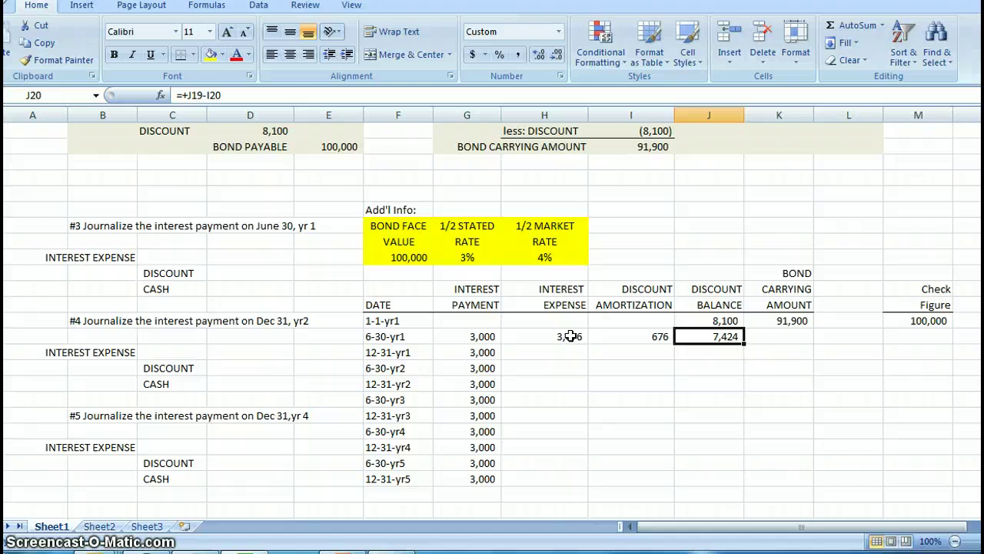
key(Right)
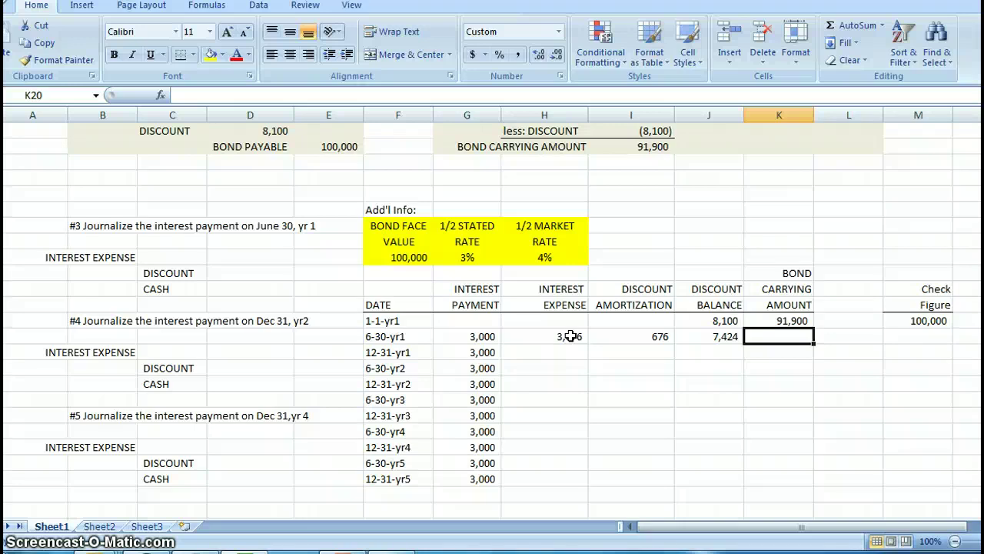
- Enter =+K19+I20 in K20 for the 92,576 carrying amount
text(+)
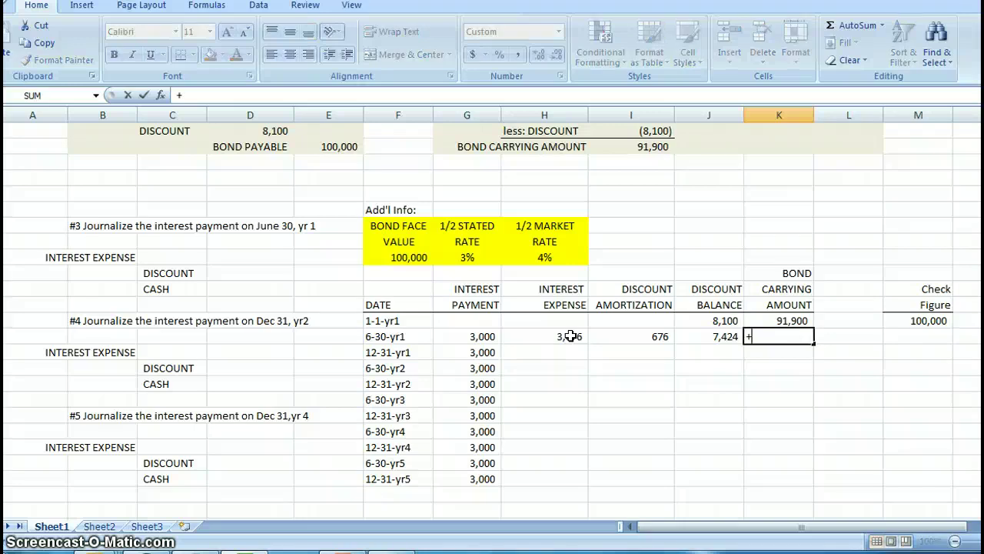
key(Up)
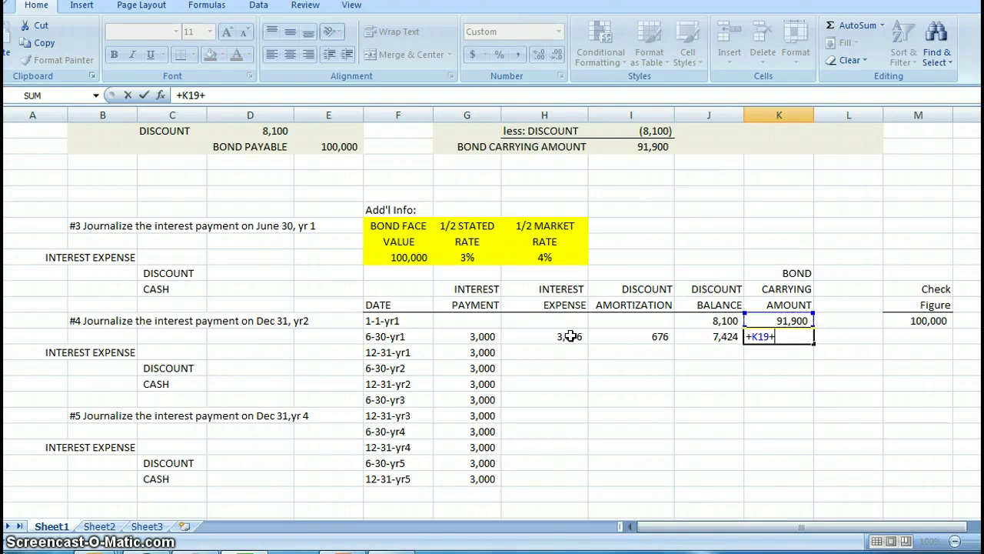
text(+)
key(Left)
key(Left)
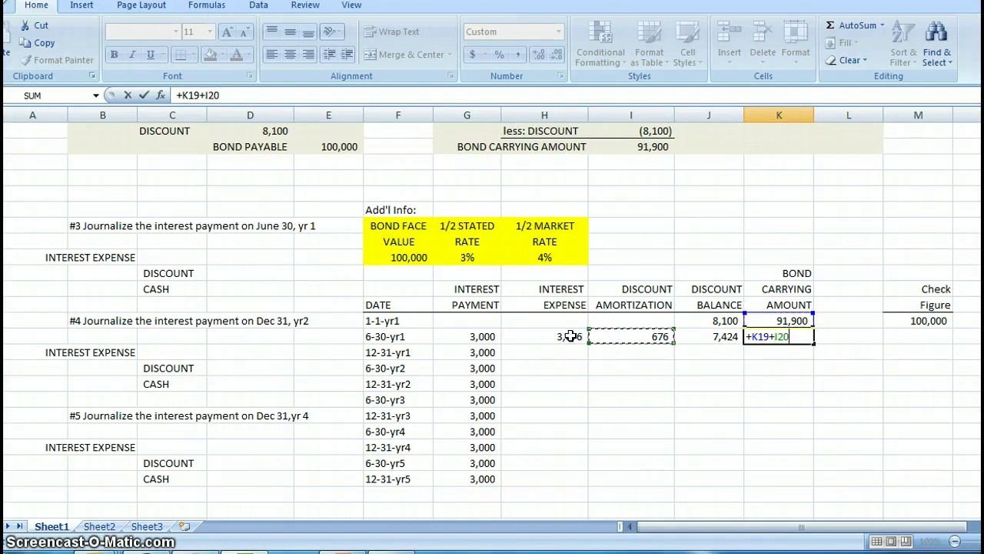
key(Return)
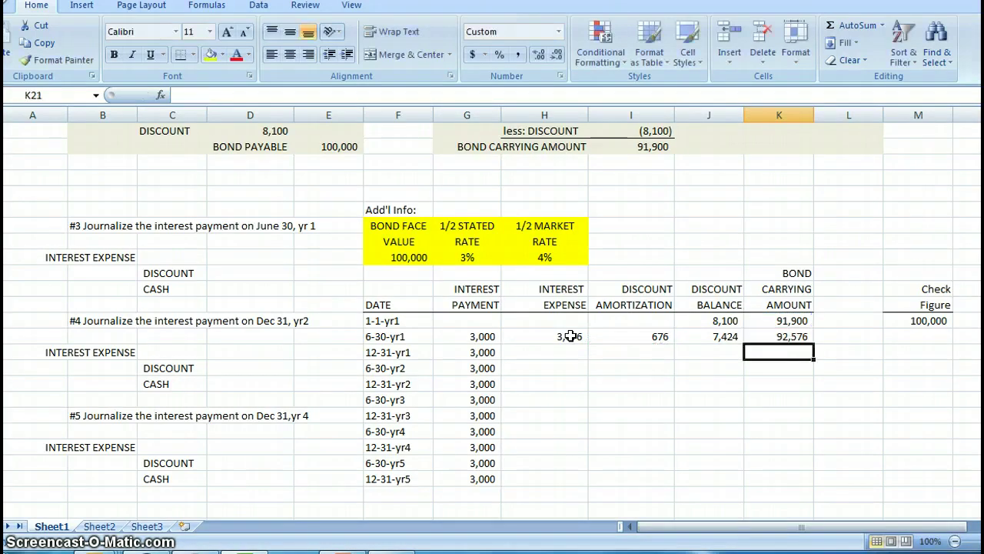
key(Up)
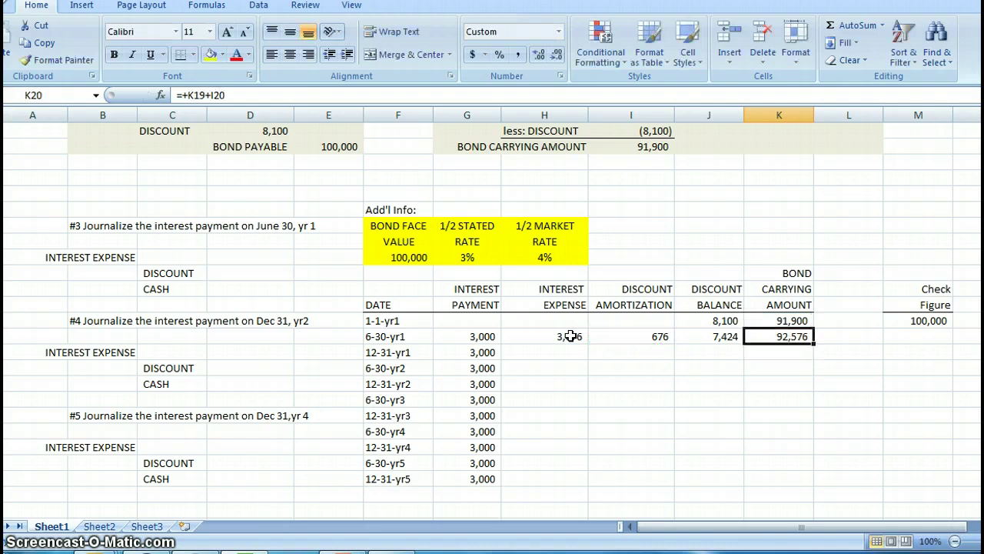
- Copy the check figure to M20, then fill H20:K20 and M20 down to row 29
click(942, 322)
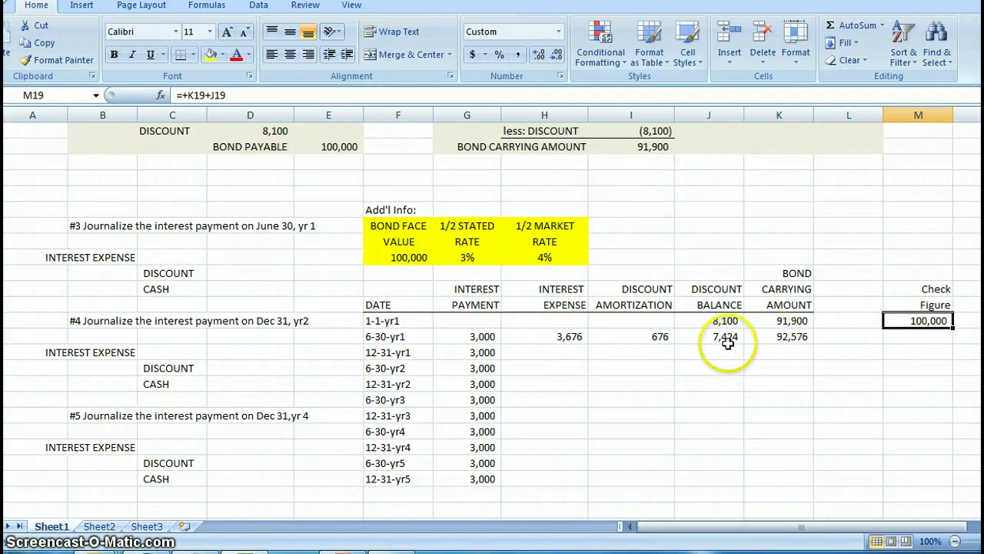
drag(953, 328, 951, 343)
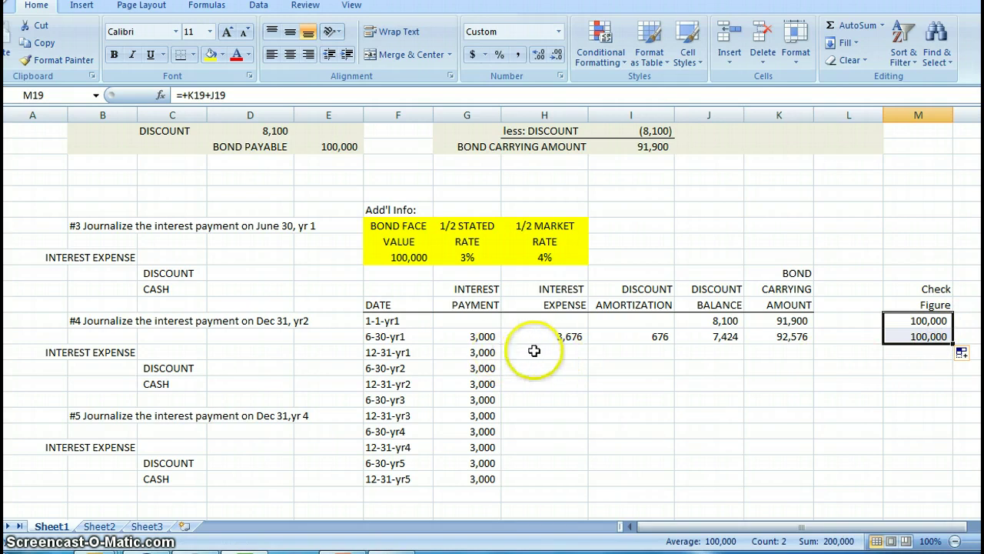
drag(584, 337, 765, 341)
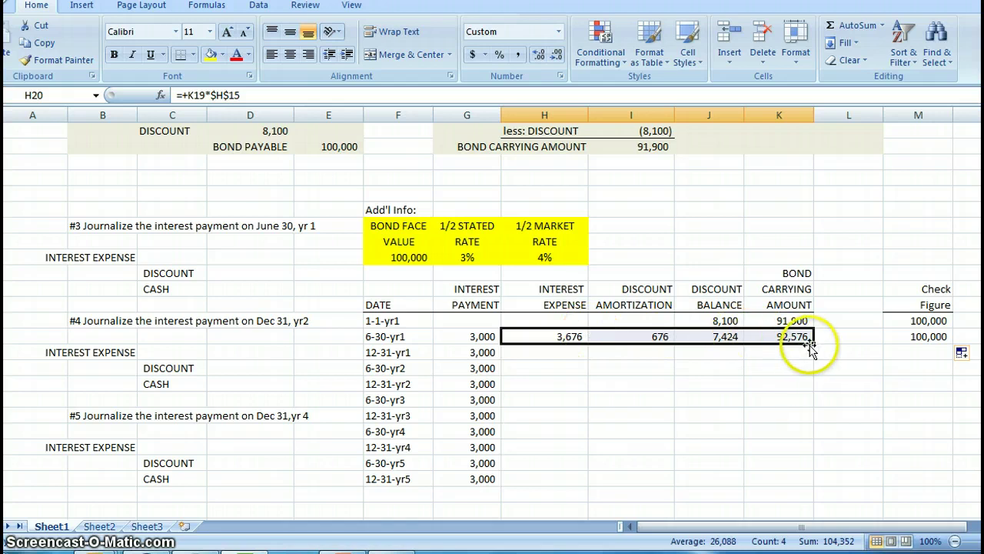
drag(810, 343, 798, 492)
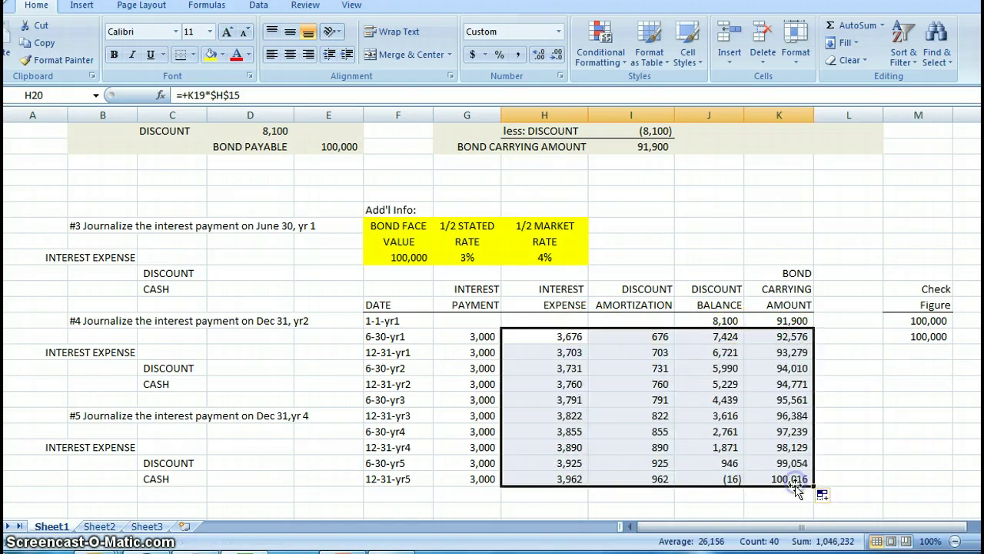
click(941, 337)
drag(953, 346, 951, 486)
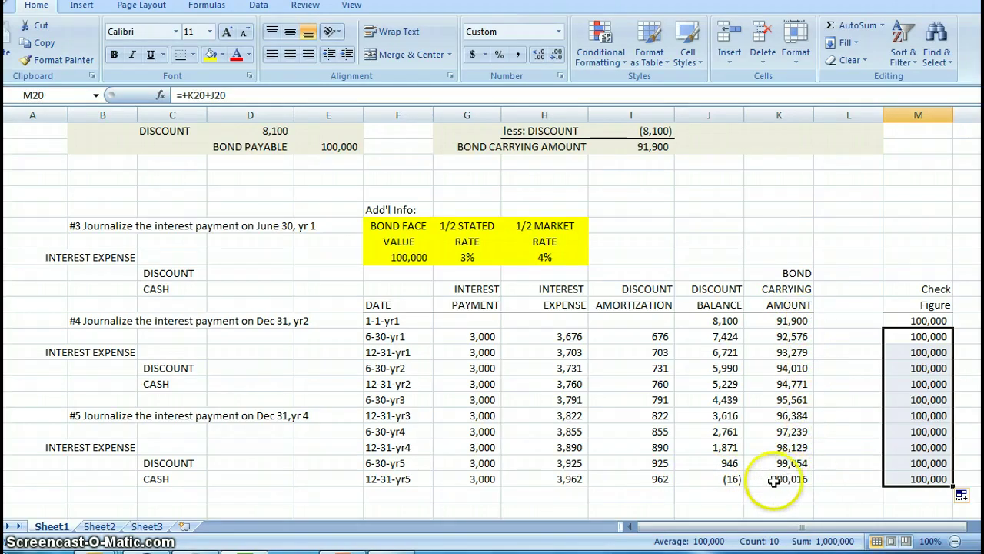
- Overwrite H29's formula with 3,946 so the discount balance ends at 0
click(562, 477)
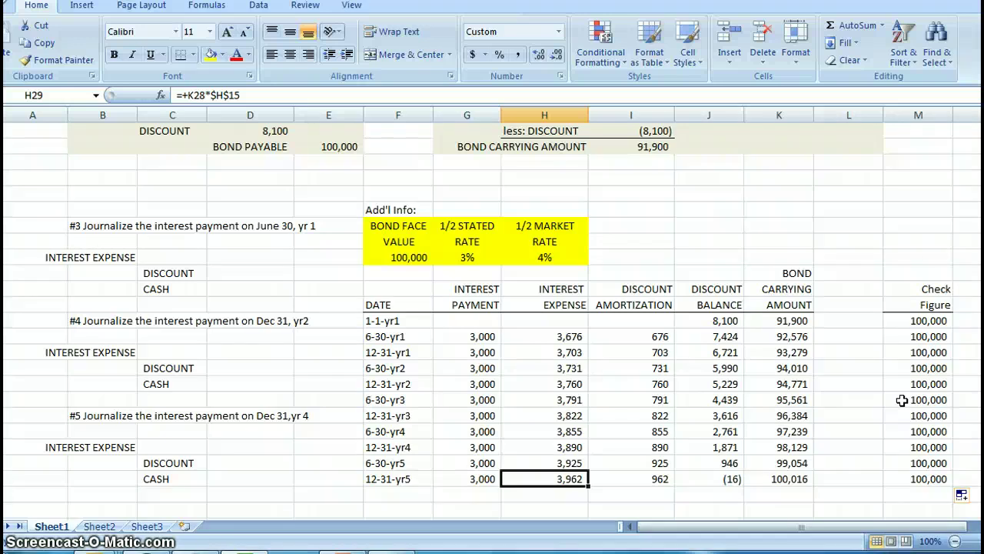
text(3,94)
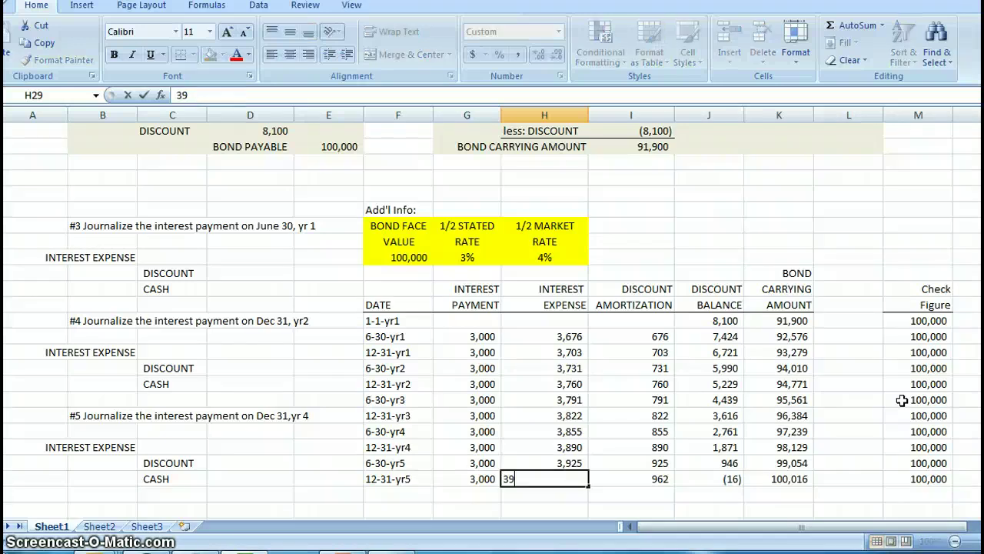
text(8)
key(Return)
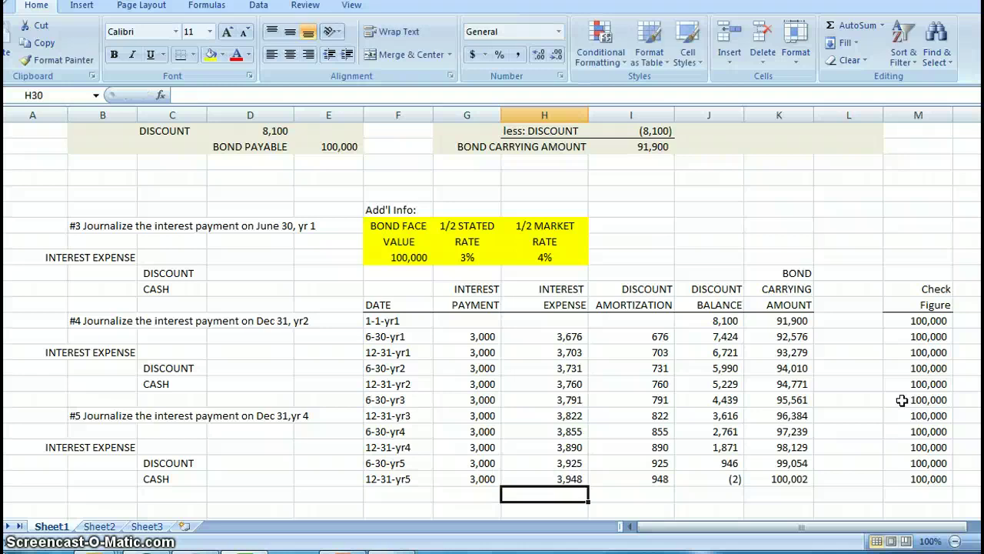
key(Up)
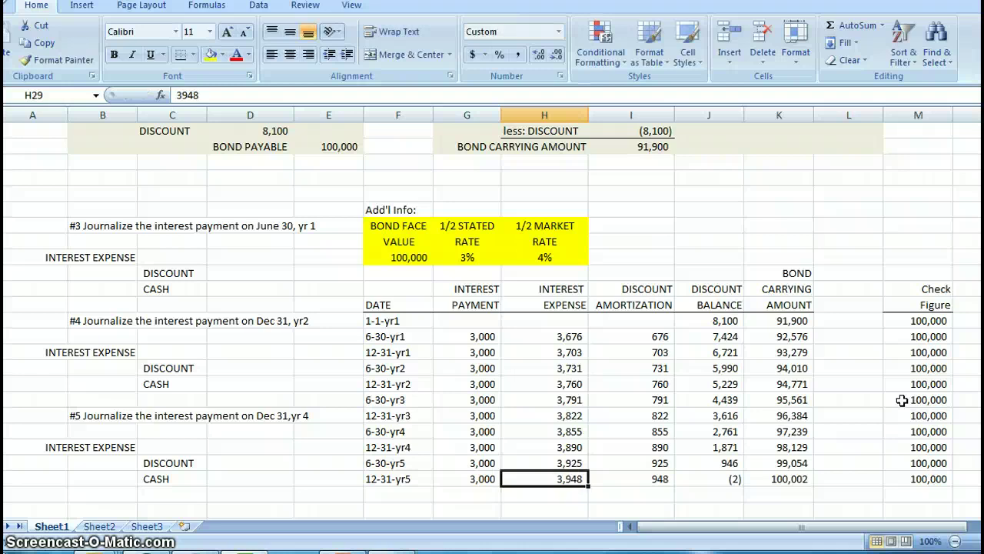
key(F2)
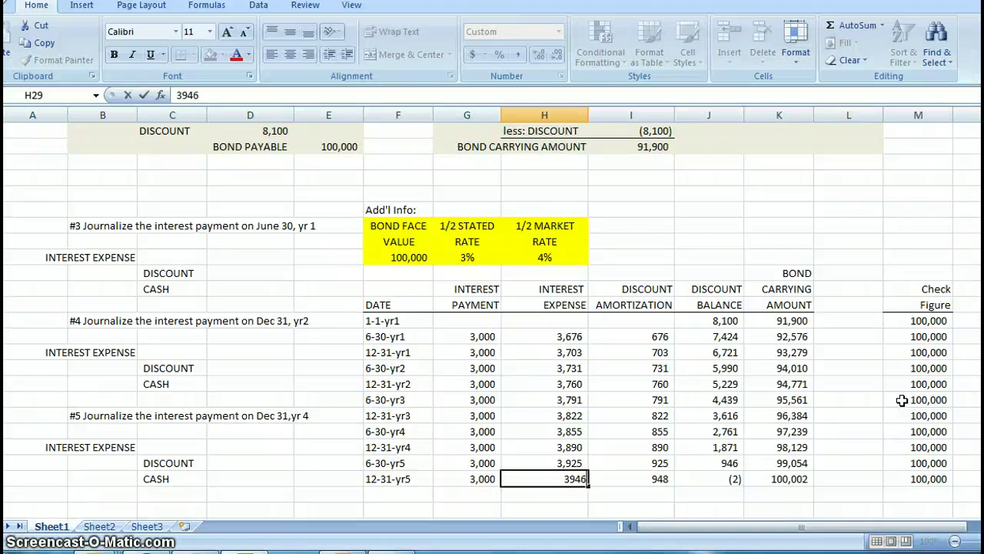
text(6)
key(Return)
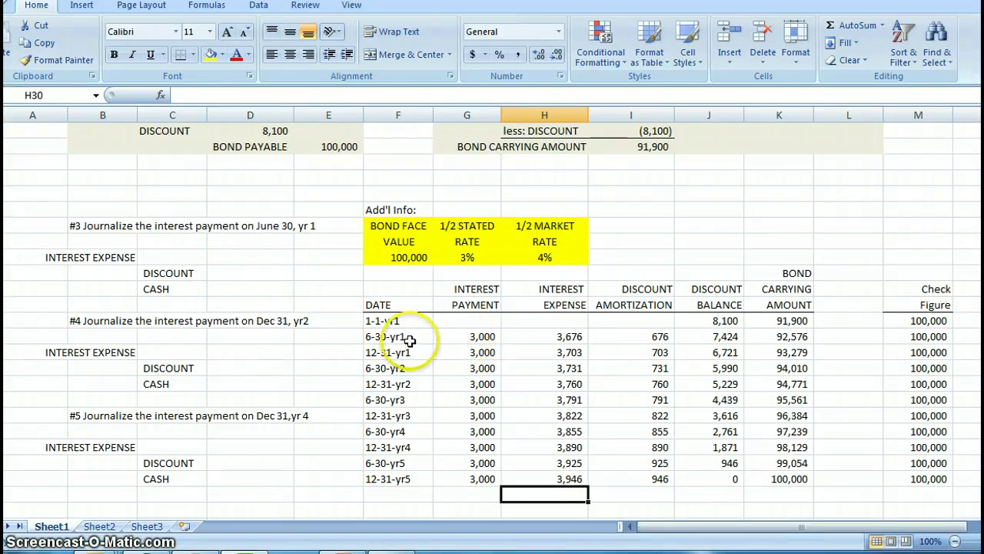
- Highlight the 3,676 interest expense yellow and enter it as the June 30 debit
click(562, 336)
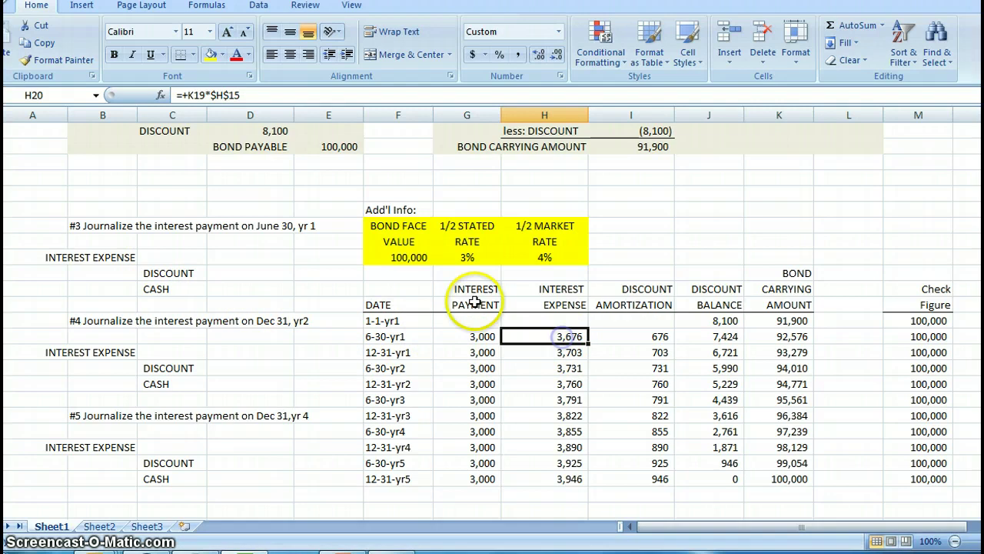
click(210, 54)
click(179, 258)
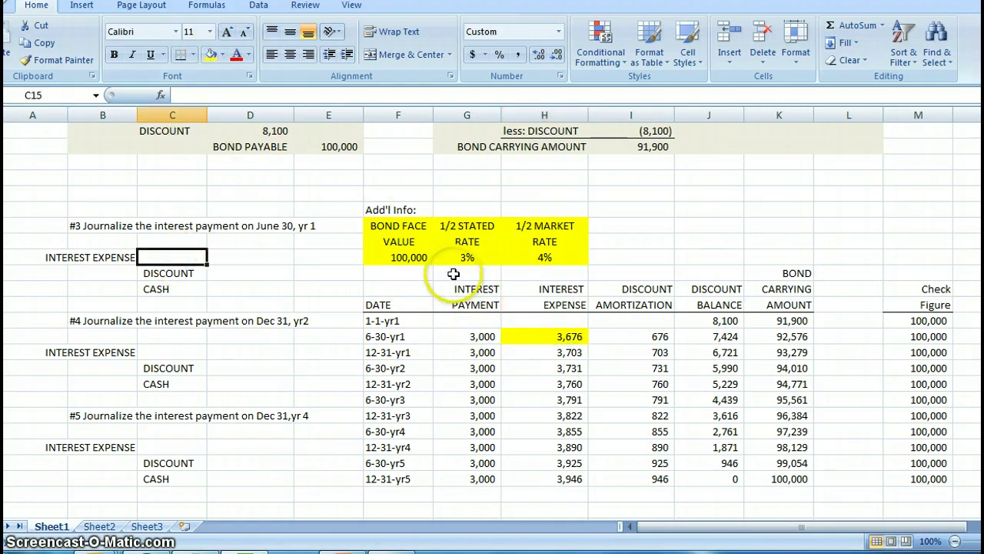
text(3676)
key(Return)
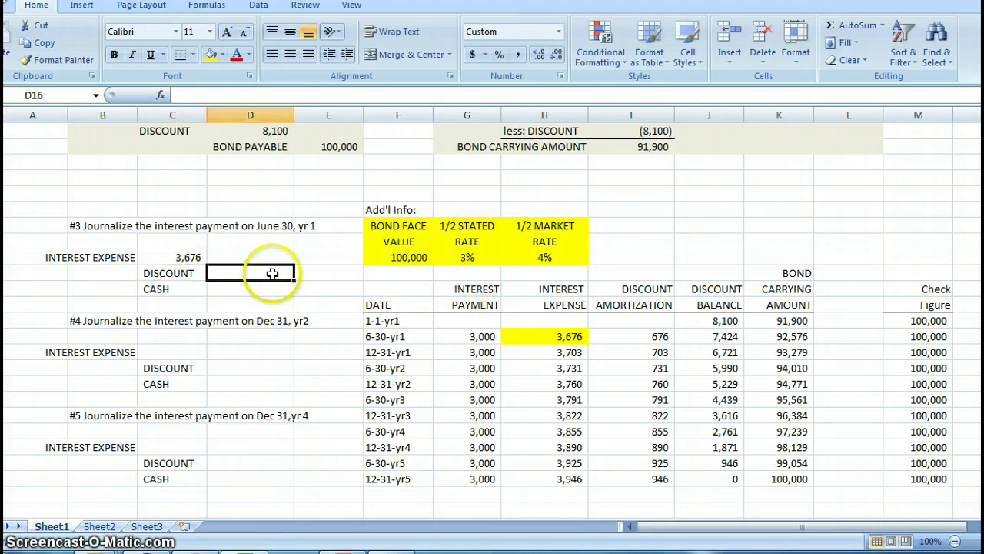
- Highlight the 676 amortization yellow and enter it as the discount credit
click(651, 339)
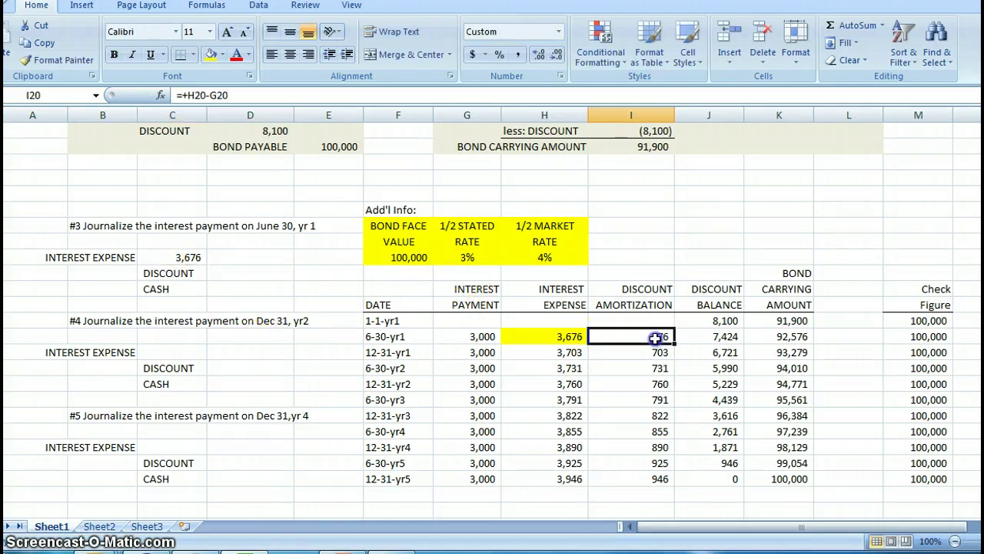
click(209, 55)
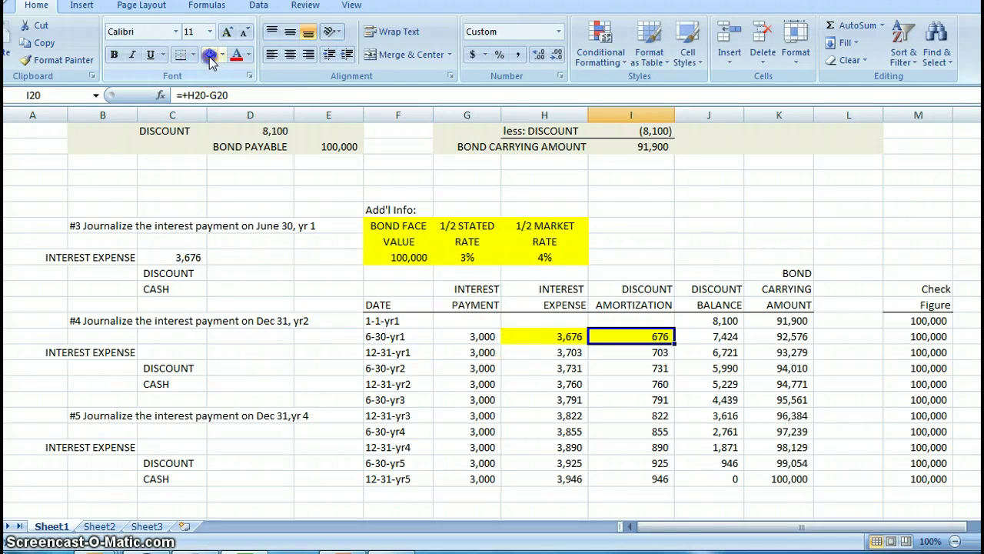
click(263, 273)
text(6)
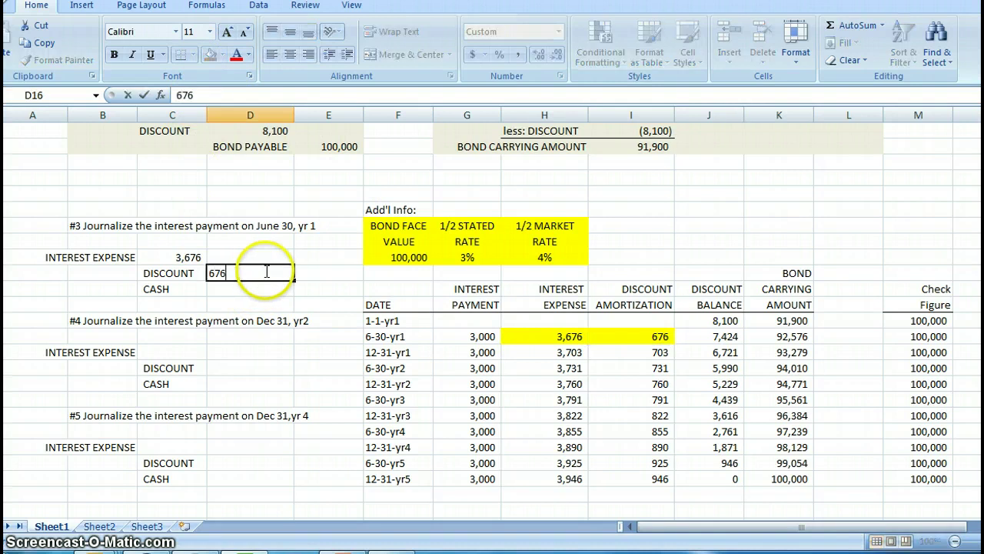
text(76)
key(Return)
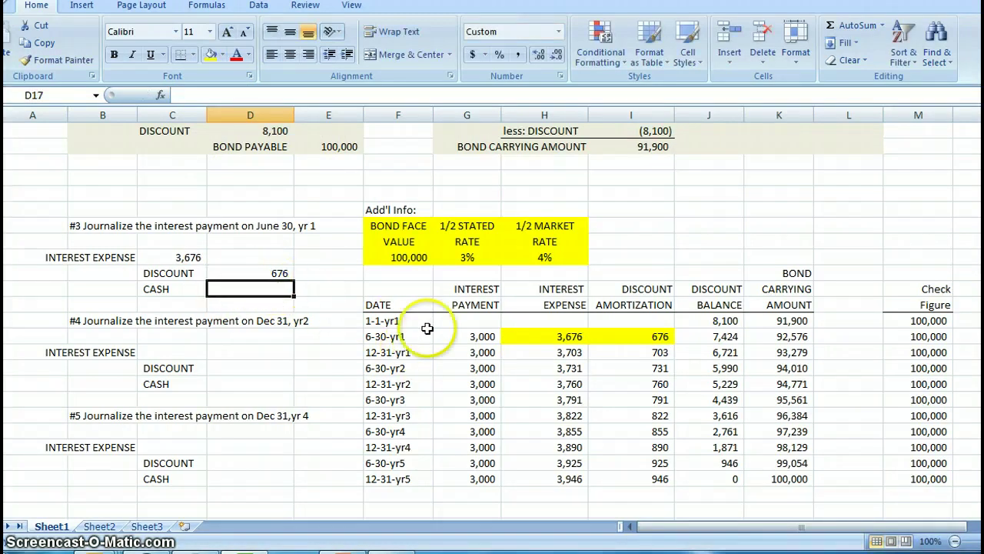
- Enter the 3,000 interest payment as the June 30 cash credit
click(470, 336)
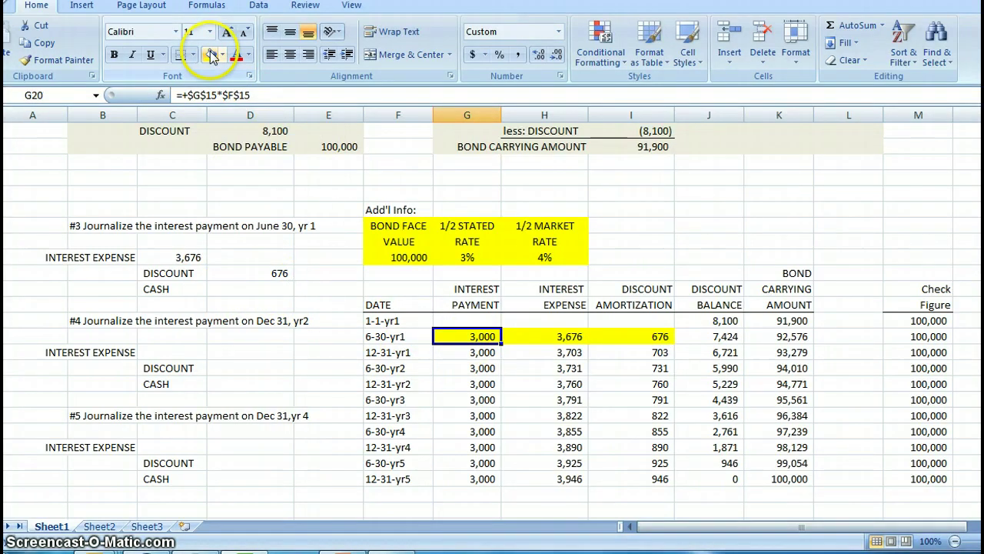
click(279, 289)
text(3)
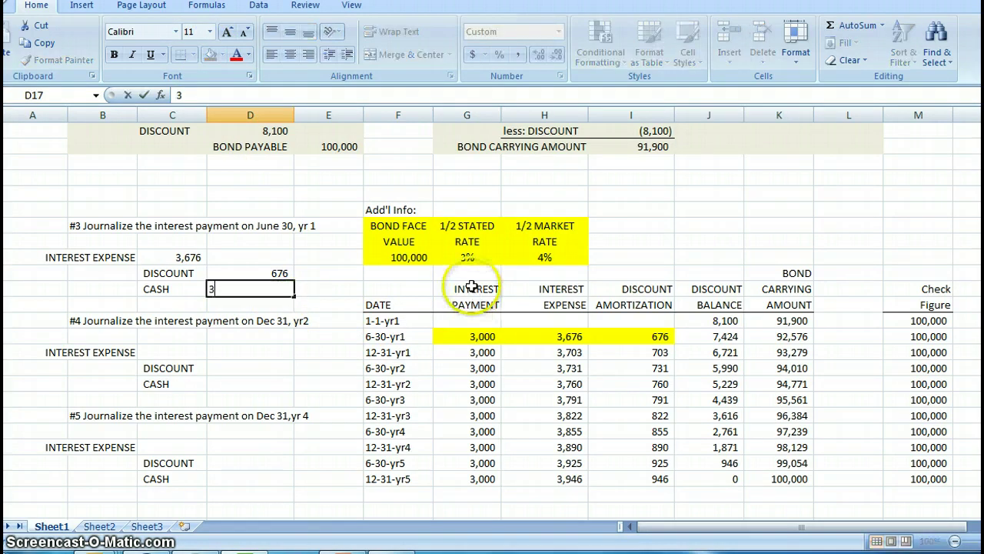
text(,0000)
key(Return)
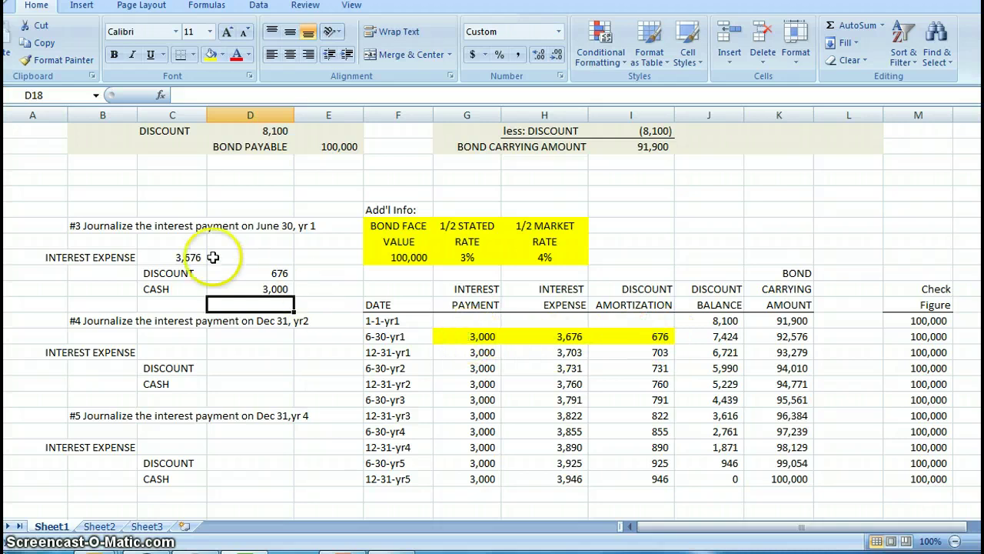
click(303, 289)
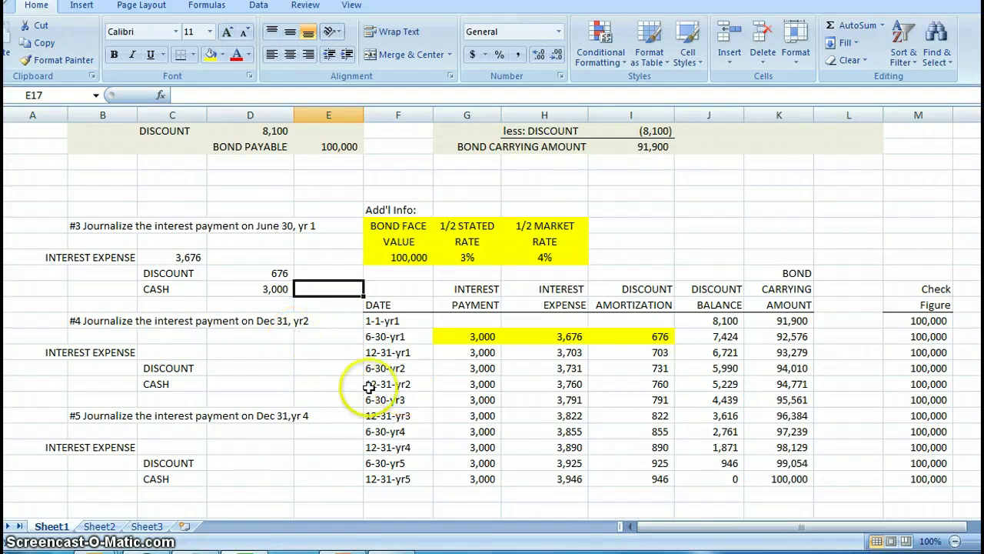
- Highlight the 12-31-yr2 figures yellow and enter 3,760 interest expense in entry #4
drag(462, 384, 636, 384)
click(210, 56)
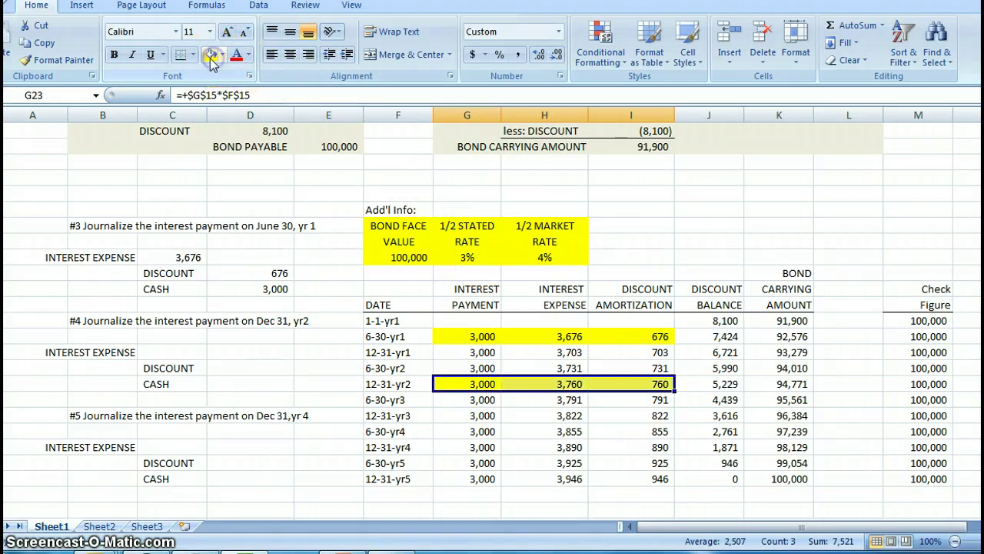
click(172, 350)
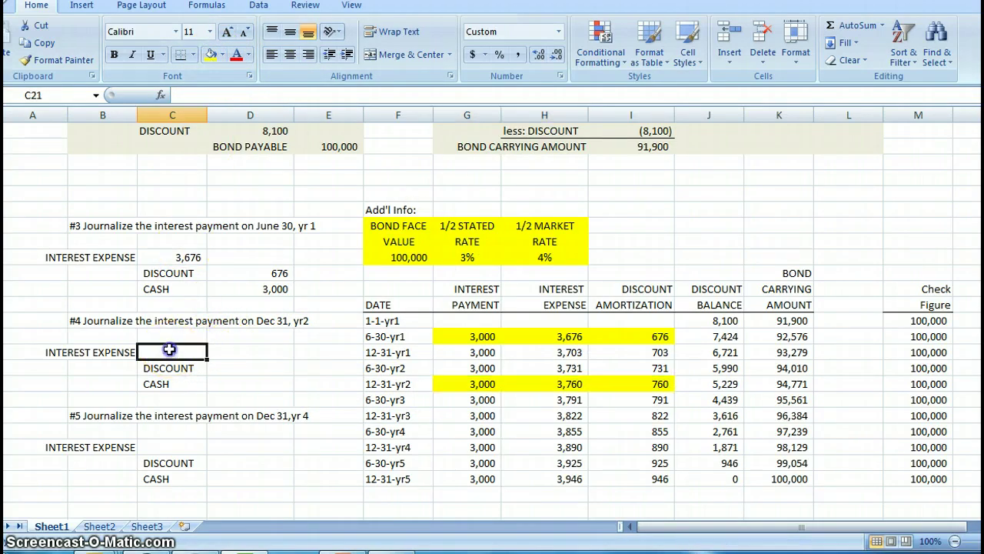
text(3760)
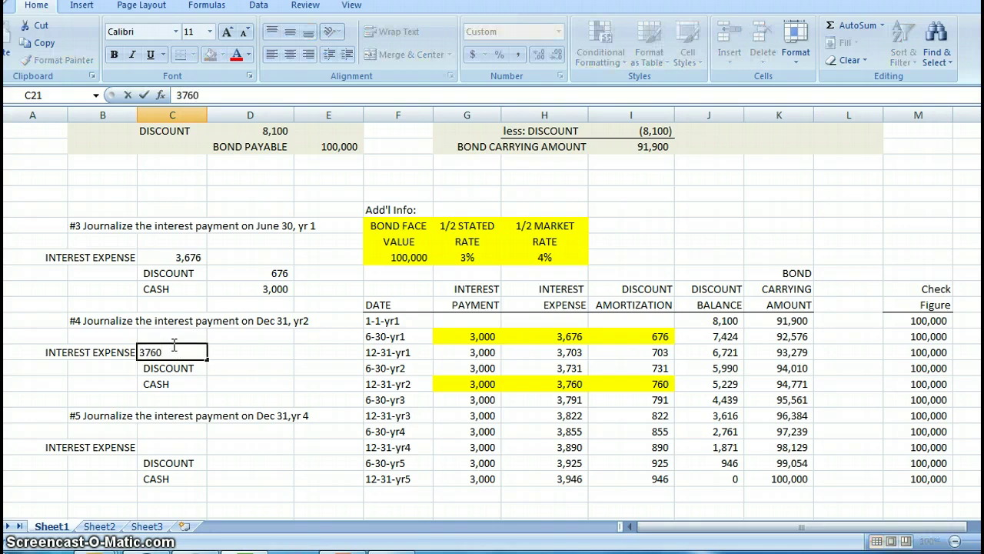
key(Return)
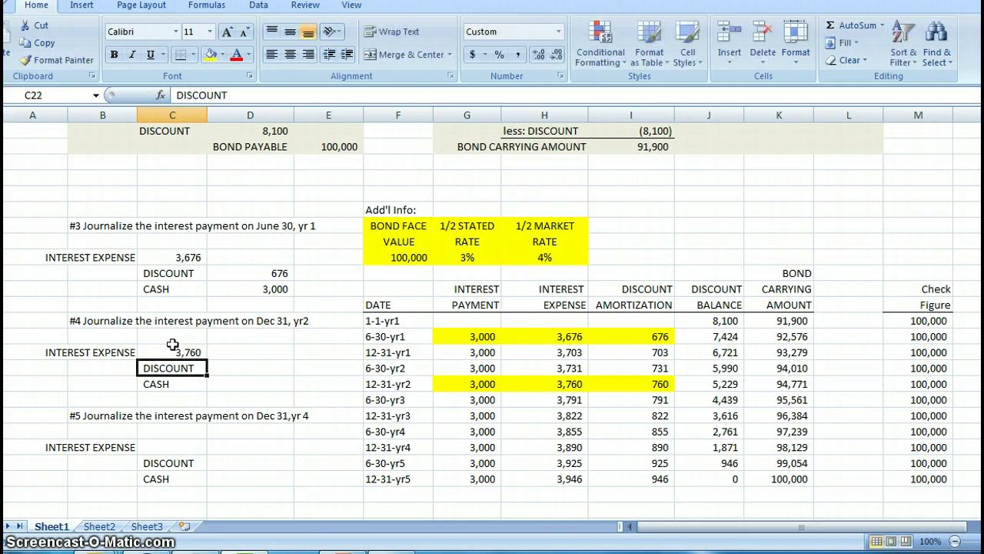
- Enter the 760 discount credit and the 3,000 cash credit
key(Right)
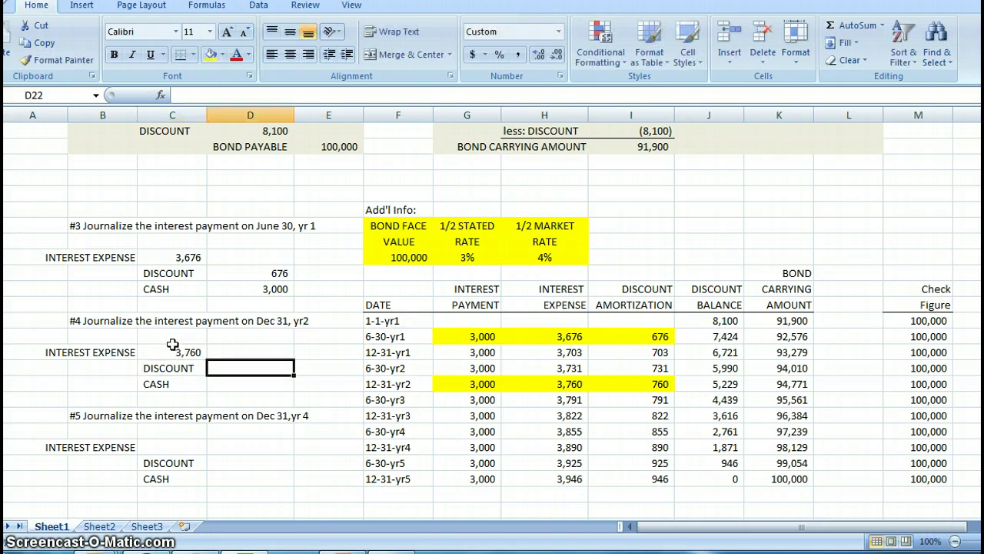
text(760)
key(Return)
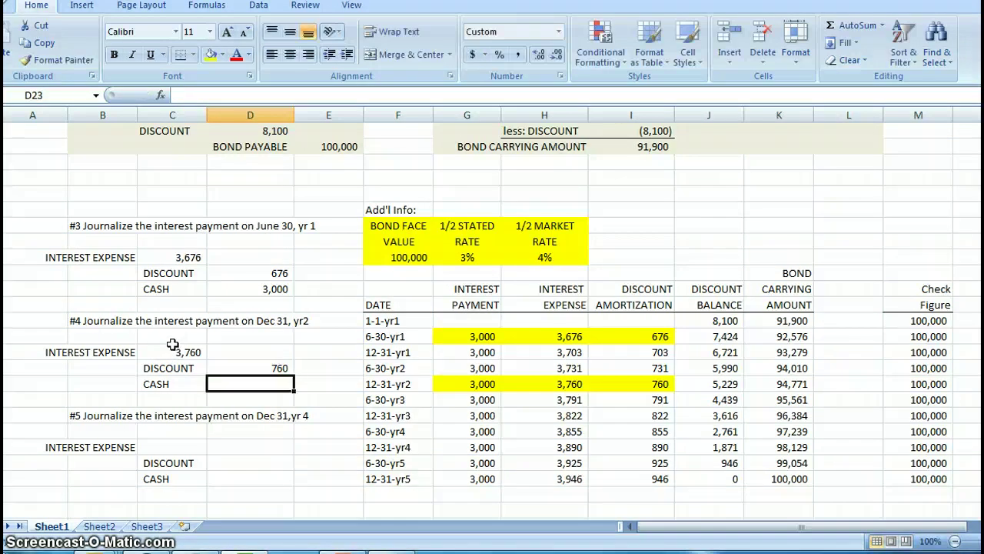
text(3000)
key(Return)
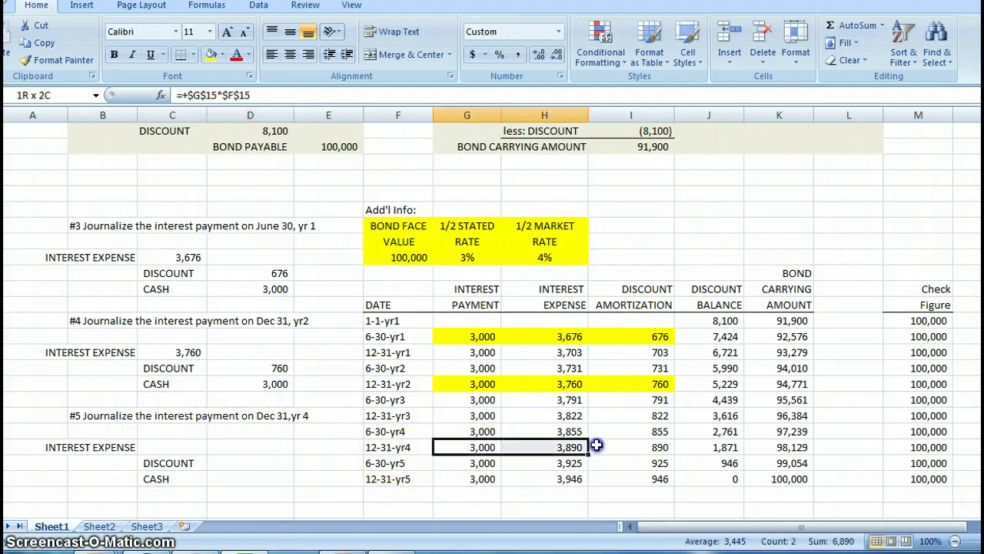
- Shade G27:I27 yellow and enter 3,890 interest expense, 890 discount and 3,000 cash in entry #5
drag(626, 445, 626, 446)
click(211, 53)
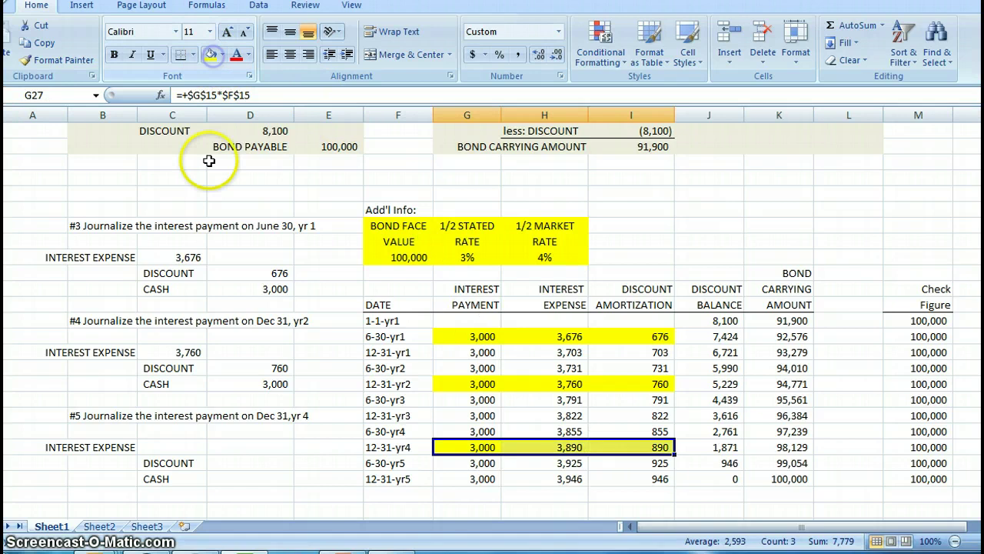
click(177, 448)
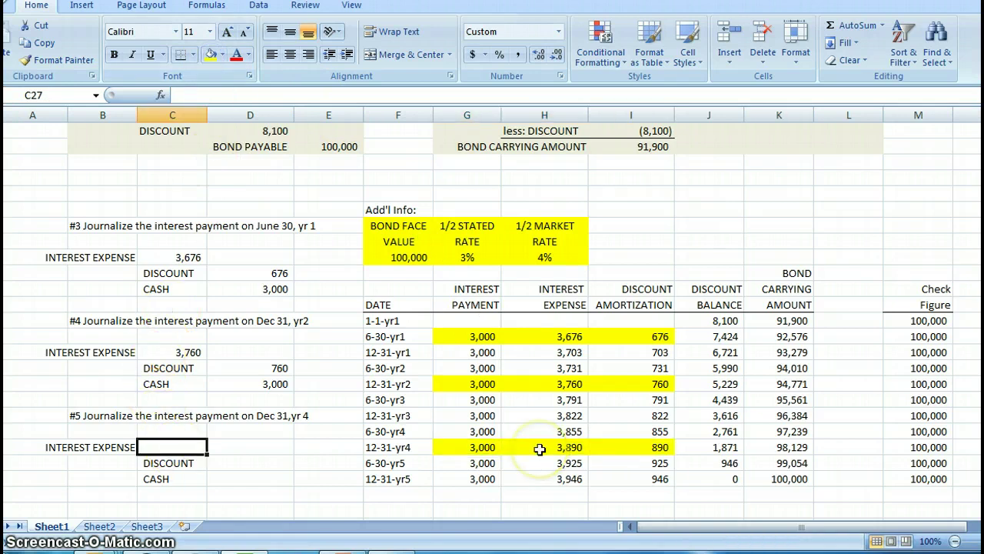
text(3890)
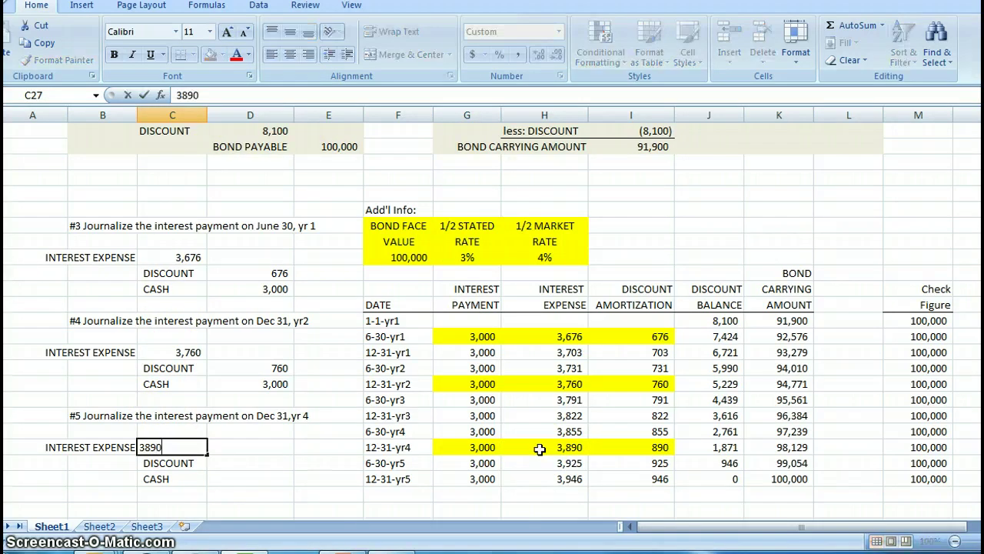
key(Return)
key(Tab)
text(8)
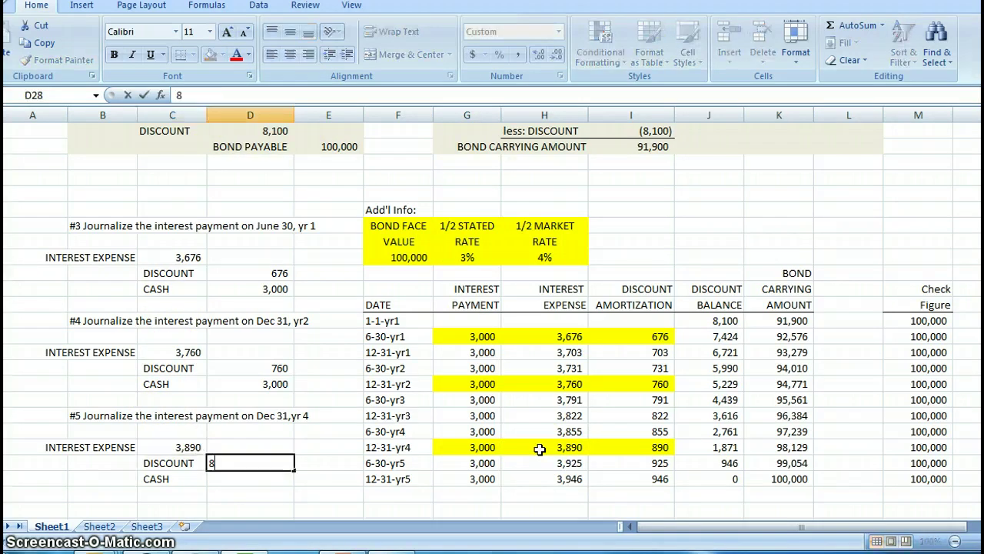
key(Return)
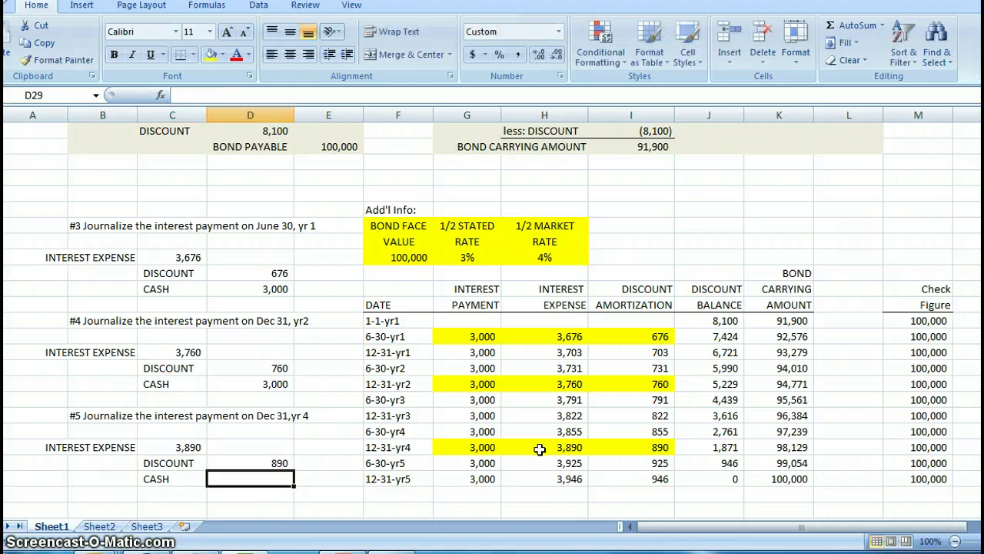
text(3000)
key(Return)
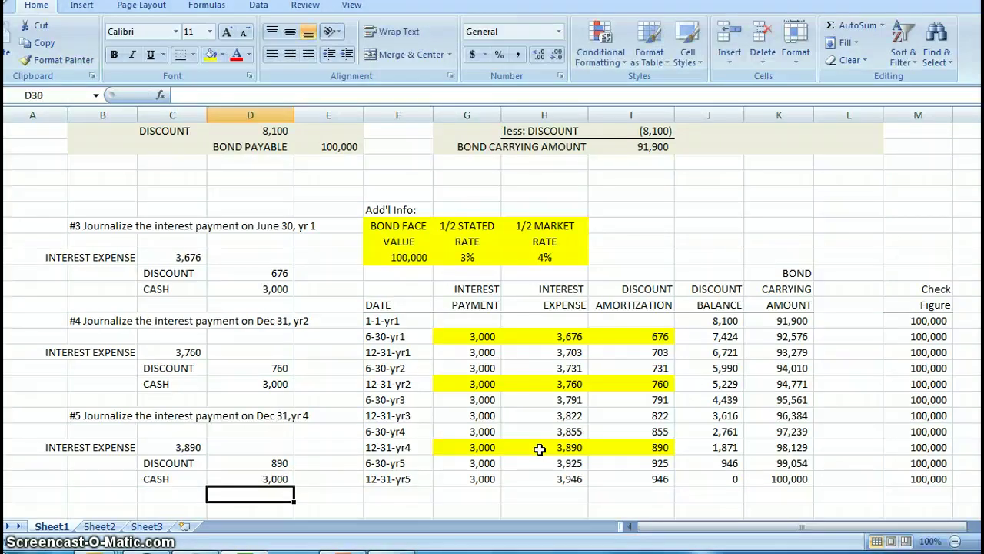